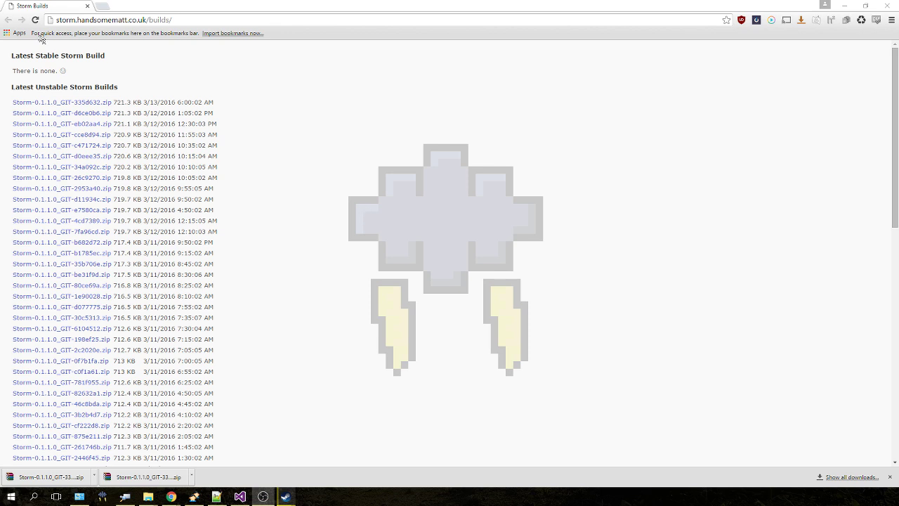
Step: Download Storm-0.1.1.0_GIT-335d632.zip, the first entry under Latest Unstable Storm Builds
{"action": "left_click", "coordinate": [132, 21]}
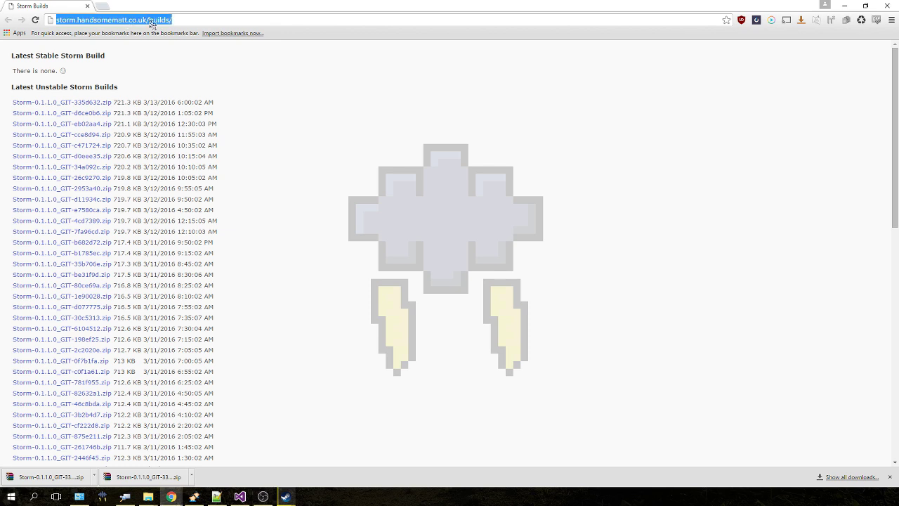
{"action": "left_click", "coordinate": [150, 22]}
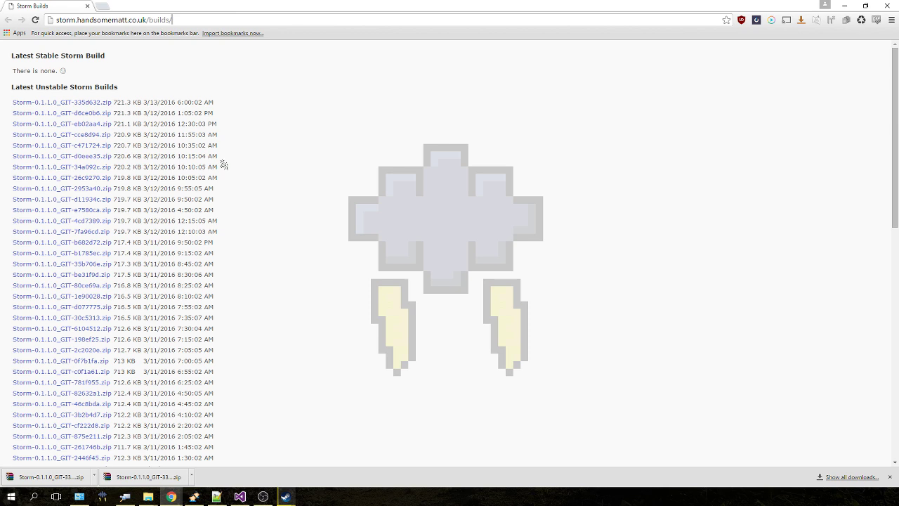
{"action": "left_click_drag", "start_coordinate": [223, 165], "coordinate": [149, 101]}
{"action": "left_click", "coordinate": [149, 101]}
{"action": "left_click", "coordinate": [31, 105]}
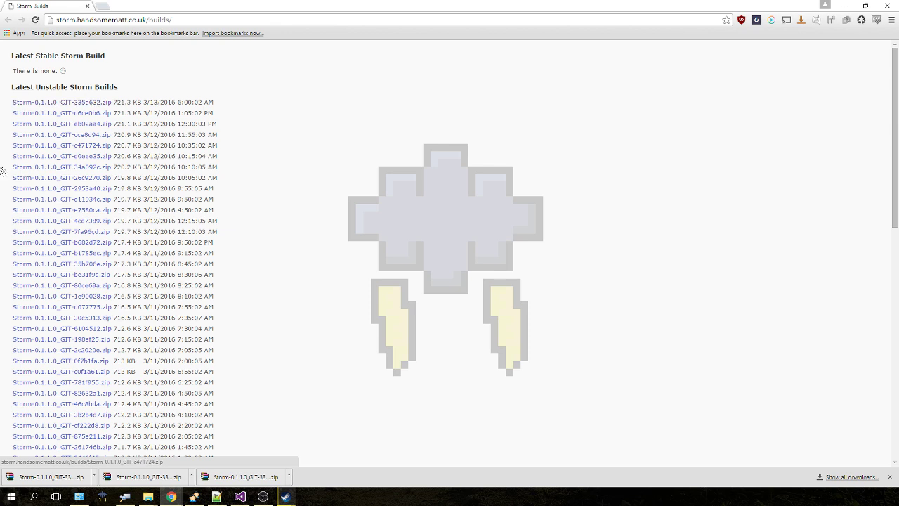
Step: Extract the Storm zip to Storm-0.1.1.0_GIT-335d632, open it and select StardewValley
{"action": "key", "text": "alt+Tab"}
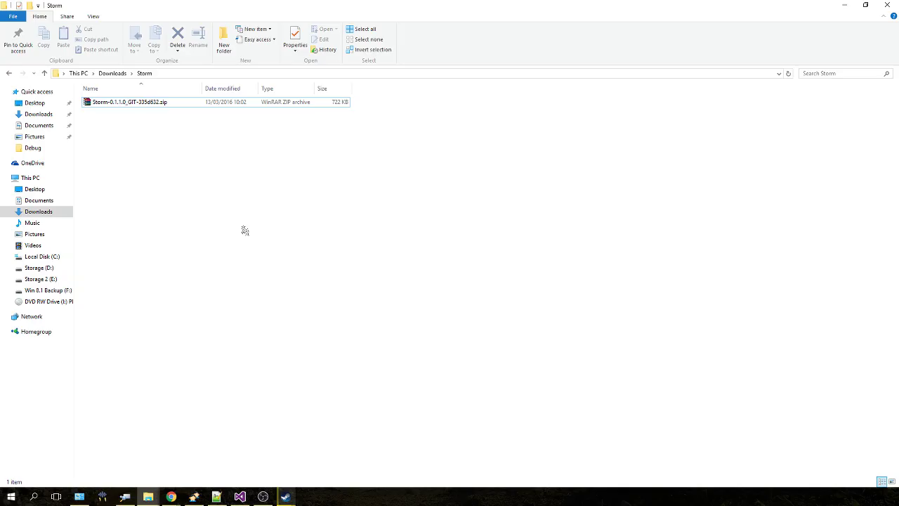
{"action": "right_click", "coordinate": [142, 108]}
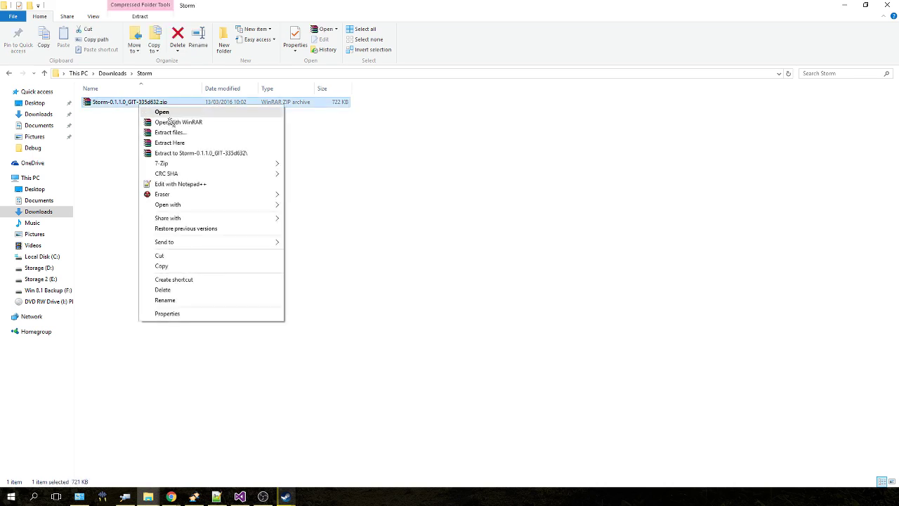
{"action": "left_click", "coordinate": [210, 153]}
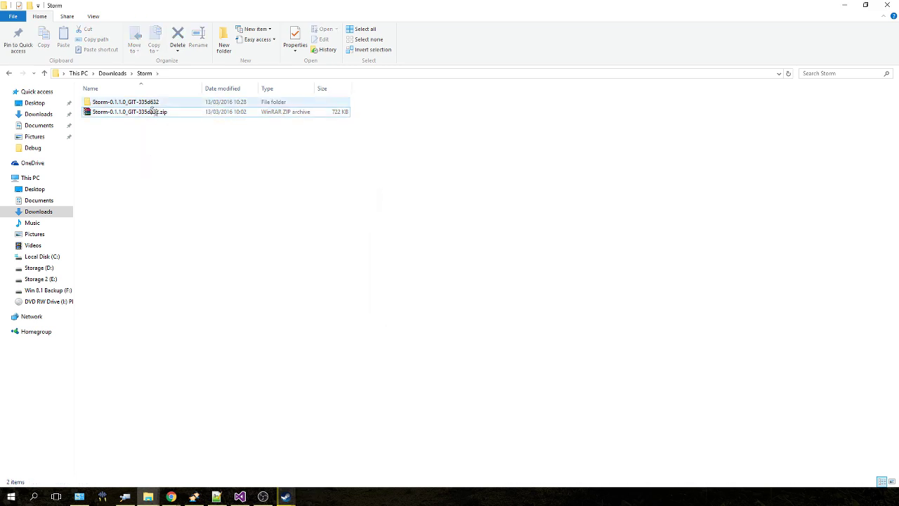
{"action": "left_click", "coordinate": [152, 105]}
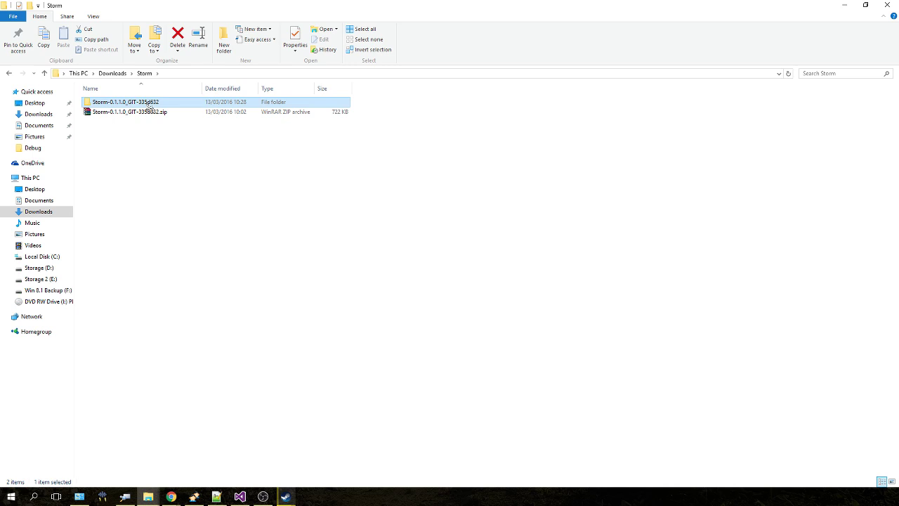
{"action": "double_click", "coordinate": [150, 103]}
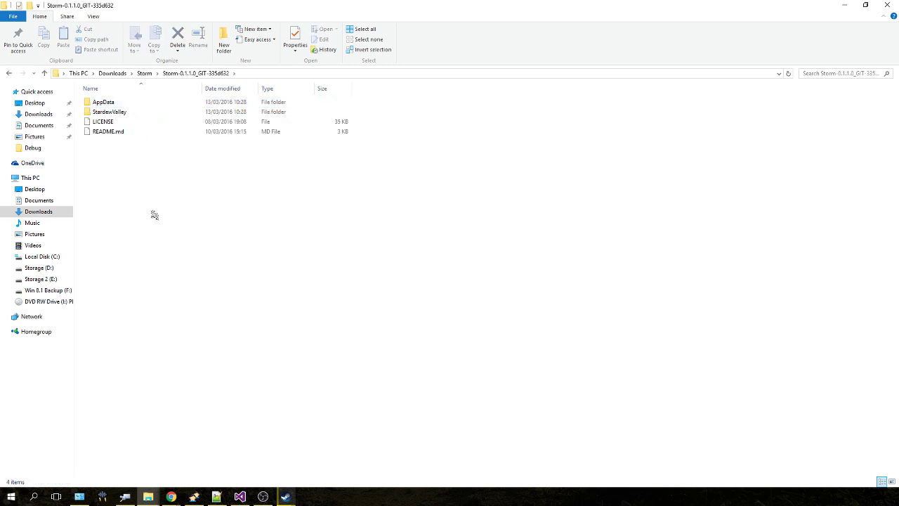
{"action": "left_click", "coordinate": [123, 113]}
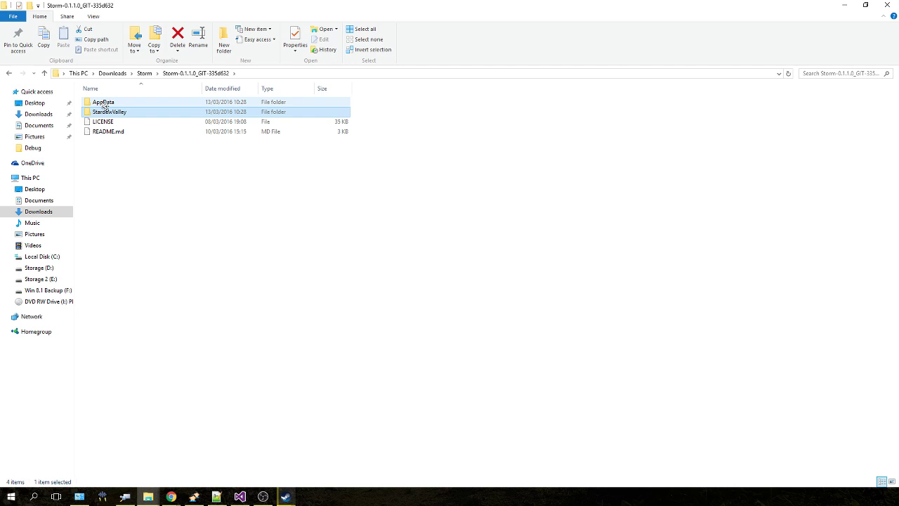
Step: Copy the Storm folder from the build's AppData folder
{"action": "double_click", "coordinate": [115, 104]}
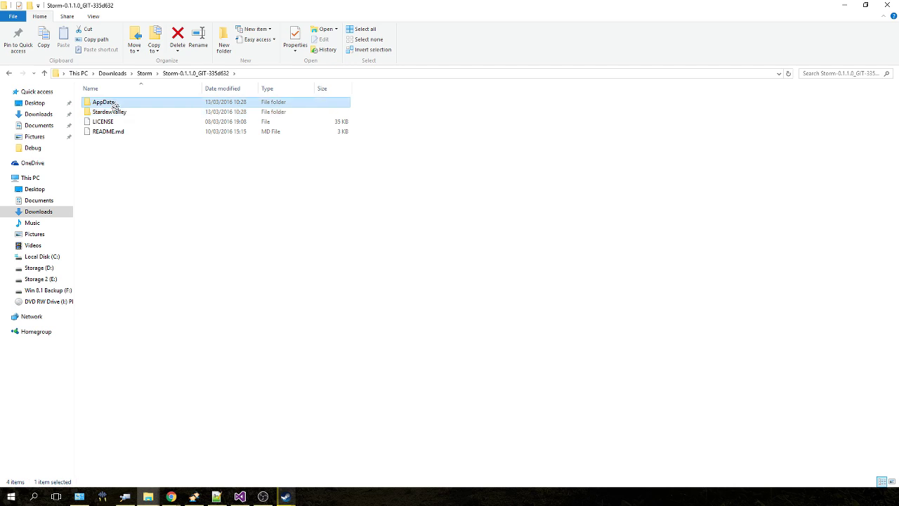
{"action": "right_click", "coordinate": [111, 104]}
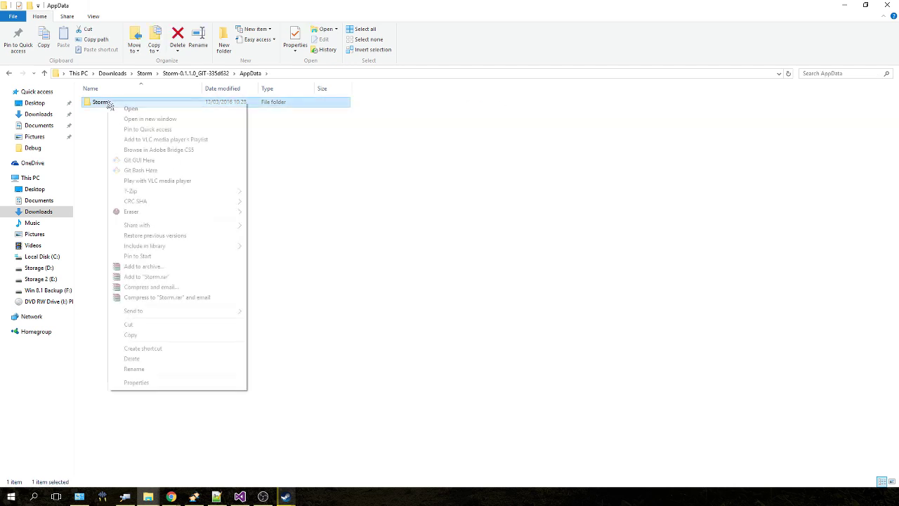
{"action": "left_click", "coordinate": [156, 335]}
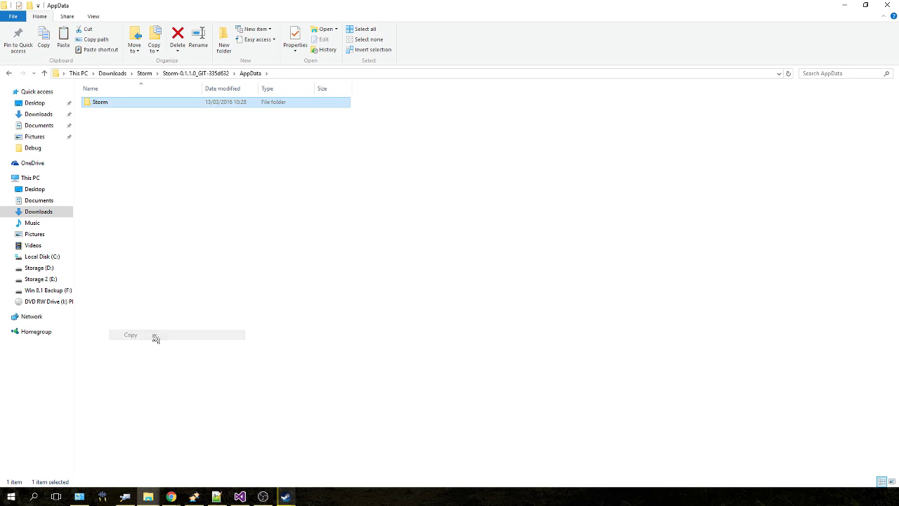
Step: Paste Storm into %appdata%\StardewValley, then decline replacing the 50 same-named files
{"action": "left_click", "coordinate": [292, 74]}
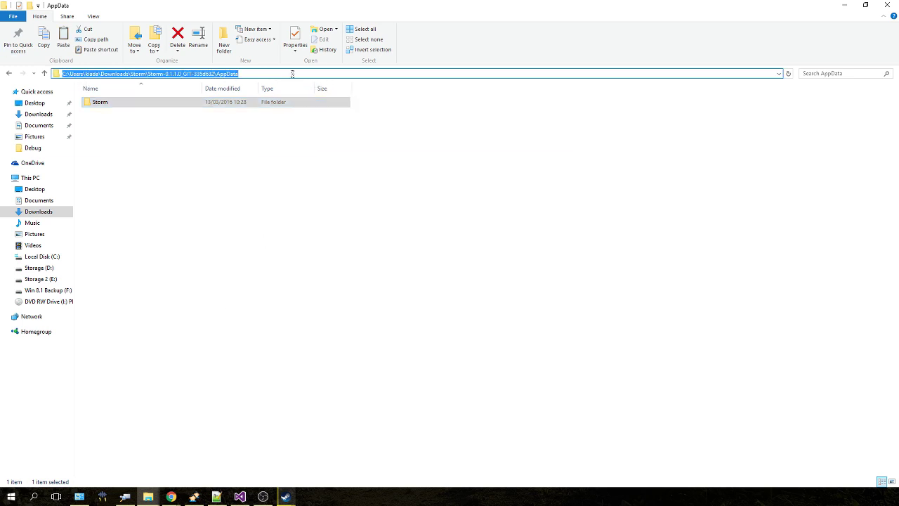
{"action": "type", "text": "%appdata"}
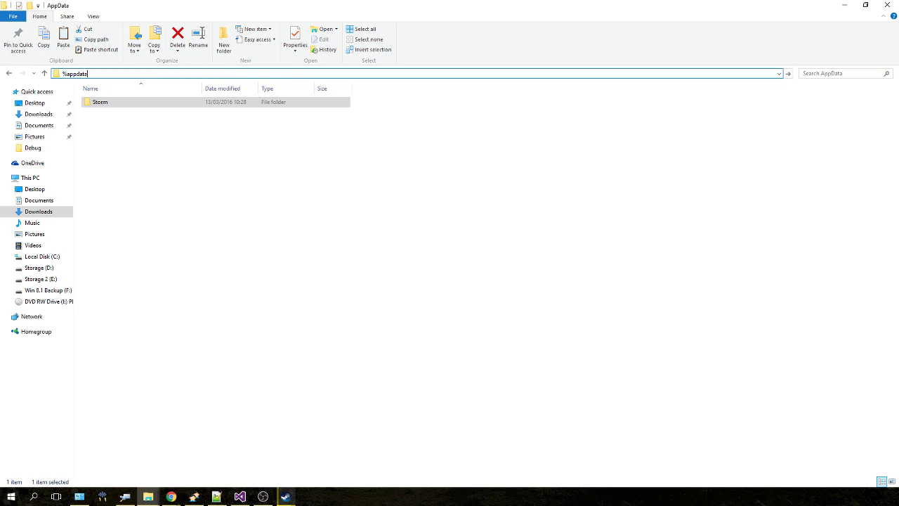
{"action": "type", "text": "%"}
{"action": "key", "text": "Return"}
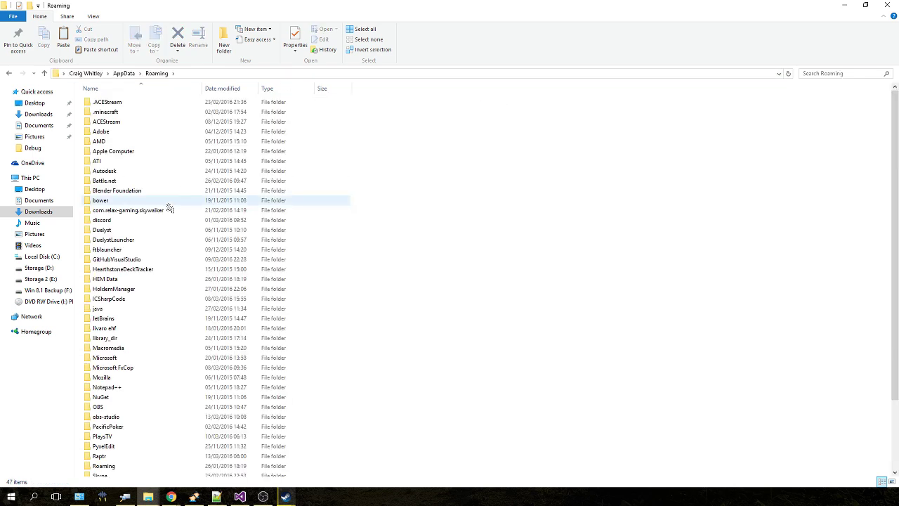
{"action": "scroll", "coordinate": [169, 330], "scroll_direction": "down", "scroll_amount": 3}
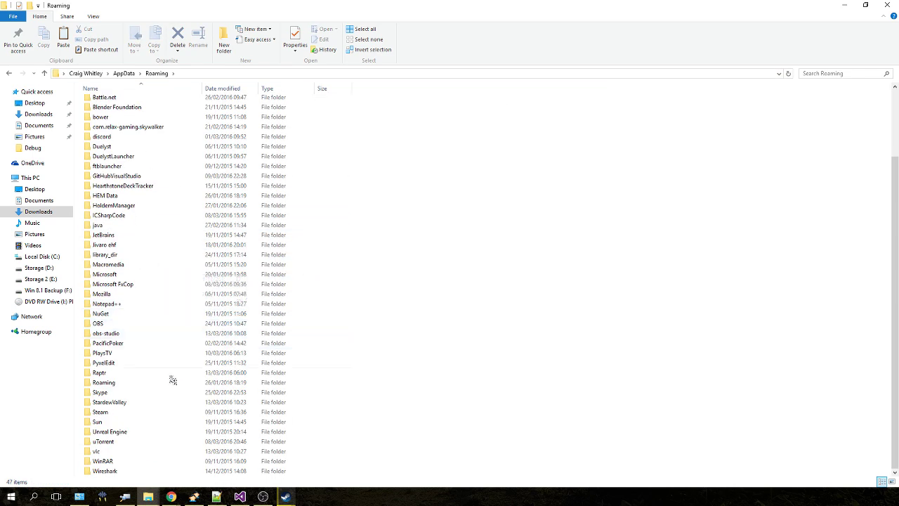
{"action": "double_click", "coordinate": [117, 406]}
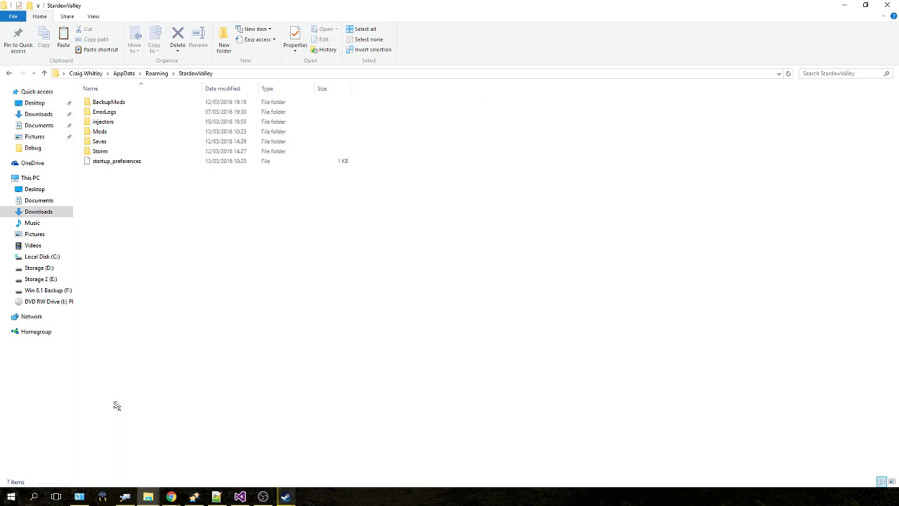
{"action": "right_click", "coordinate": [221, 235]}
{"action": "left_click", "coordinate": [254, 314]}
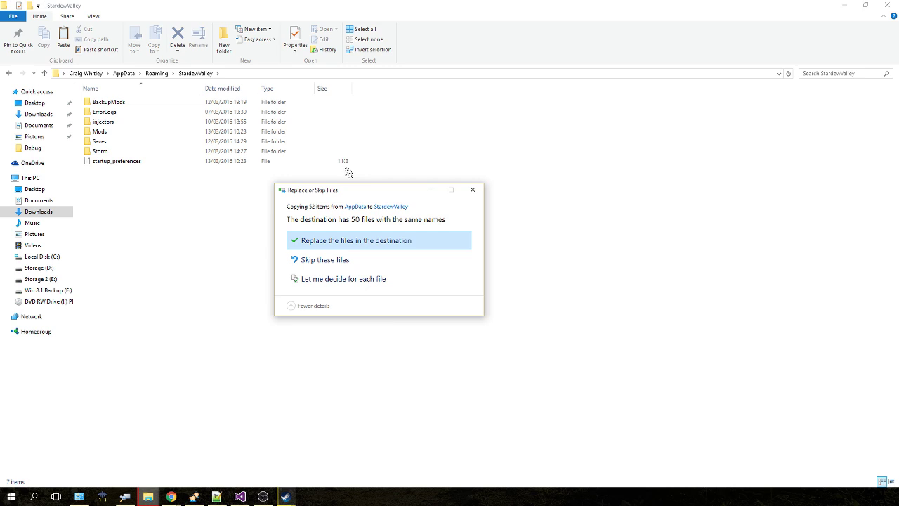
{"action": "left_click", "coordinate": [472, 190]}
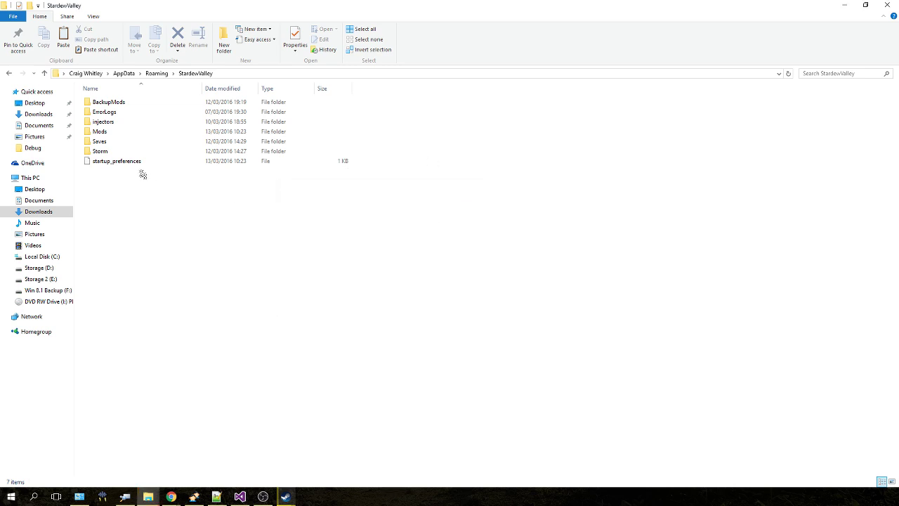
Step: Inspect the JSON injector files in Storm\secondary, then return to StardewValley
{"action": "double_click", "coordinate": [102, 150]}
{"action": "double_click", "coordinate": [112, 102]}
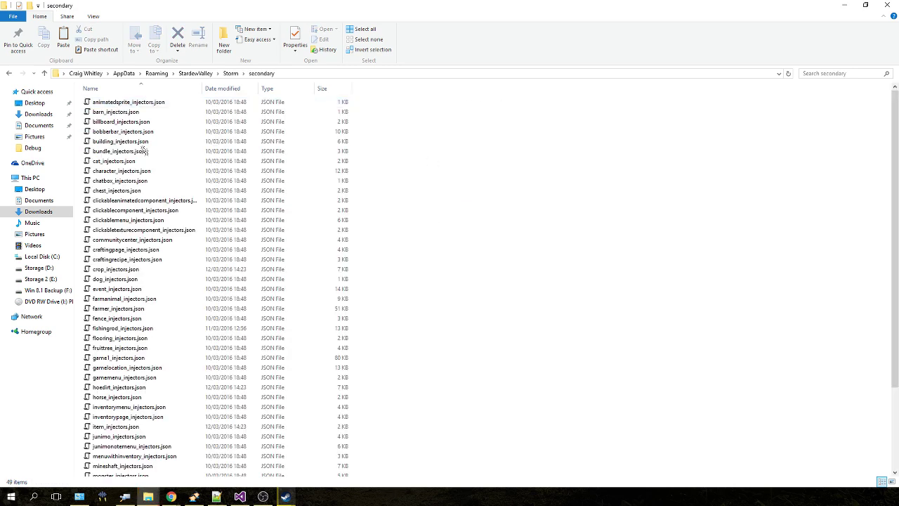
{"action": "left_click", "coordinate": [196, 73]}
{"action": "left_click", "coordinate": [315, 256]}
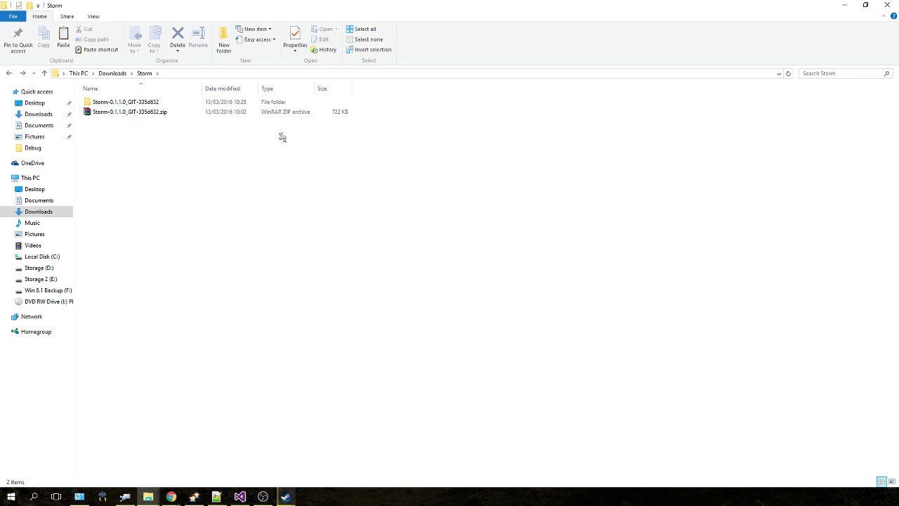
Step: Copy all eight StormLoader files from the build's StardewValley folder
{"action": "double_click", "coordinate": [143, 103]}
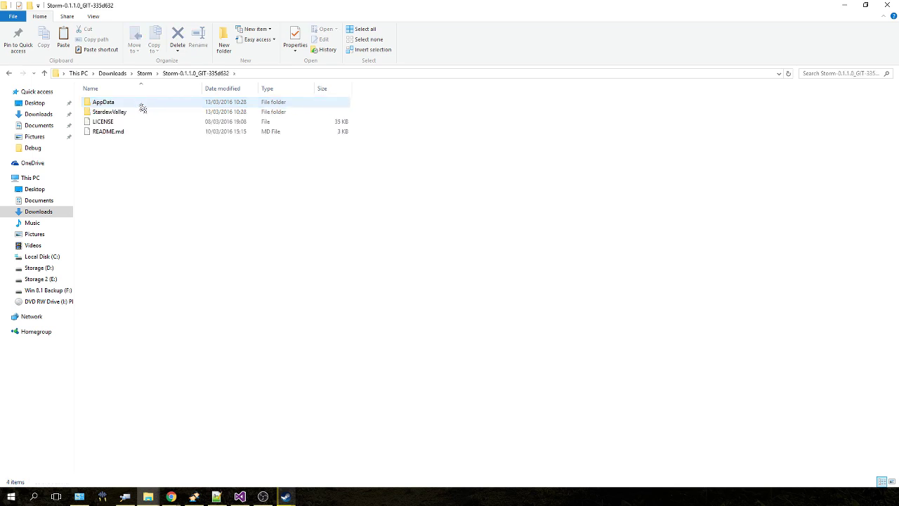
{"action": "left_click", "coordinate": [121, 115]}
{"action": "double_click", "coordinate": [121, 115]}
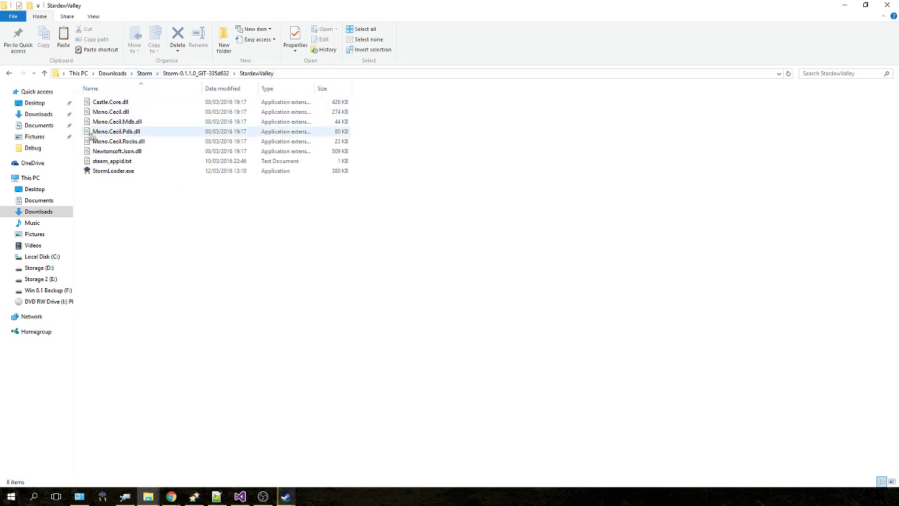
{"action": "left_click_drag", "start_coordinate": [208, 229], "coordinate": [99, 105]}
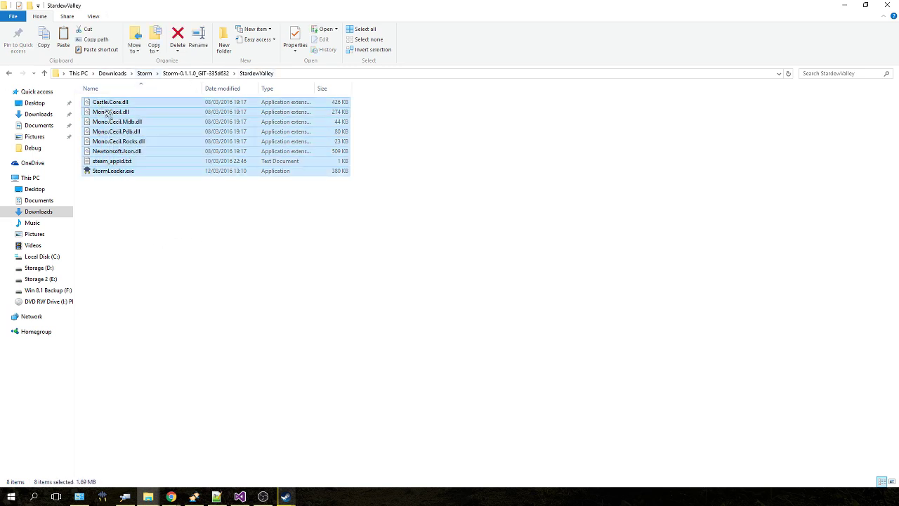
{"action": "right_click", "coordinate": [105, 101]}
{"action": "left_click", "coordinate": [144, 234]}
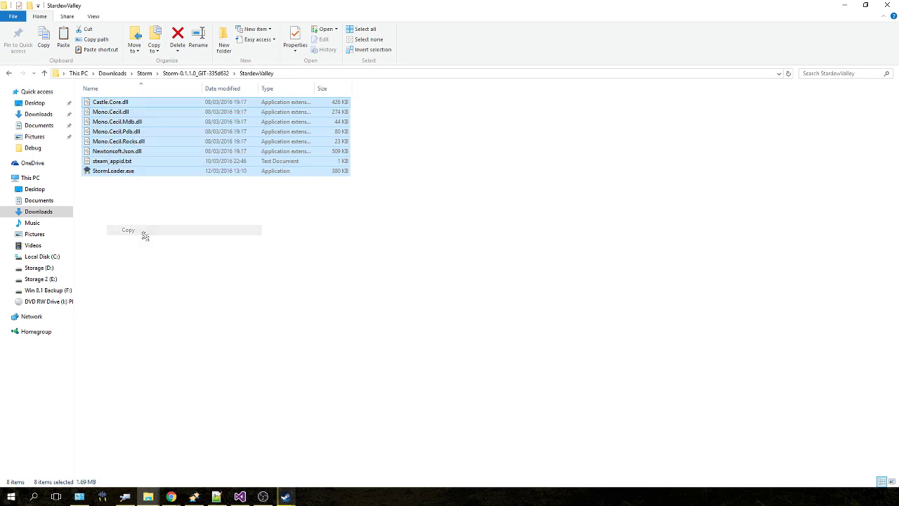
{"action": "left_click", "coordinate": [239, 248]}
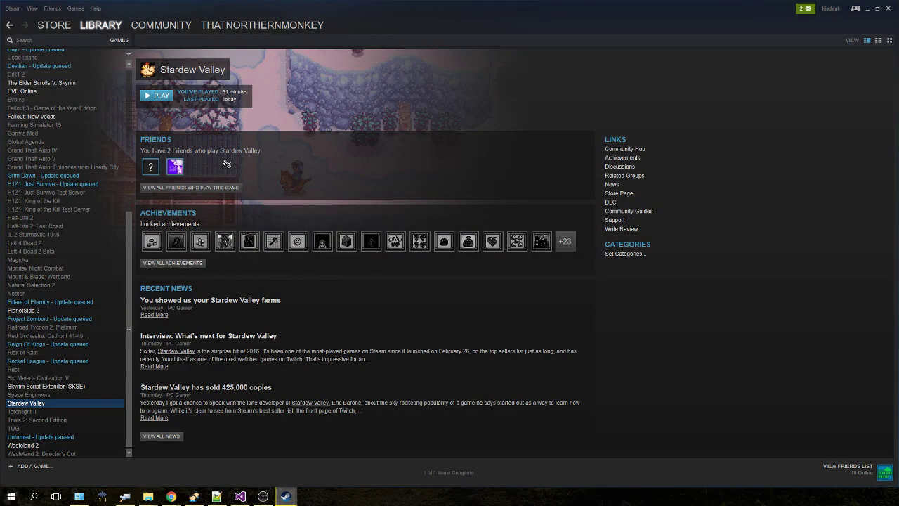
Step: Open D:\SteamLibrary\steamapps\common\Stardew Valley from Stardew Valley's Steam local-file properties
{"action": "right_click", "coordinate": [43, 404]}
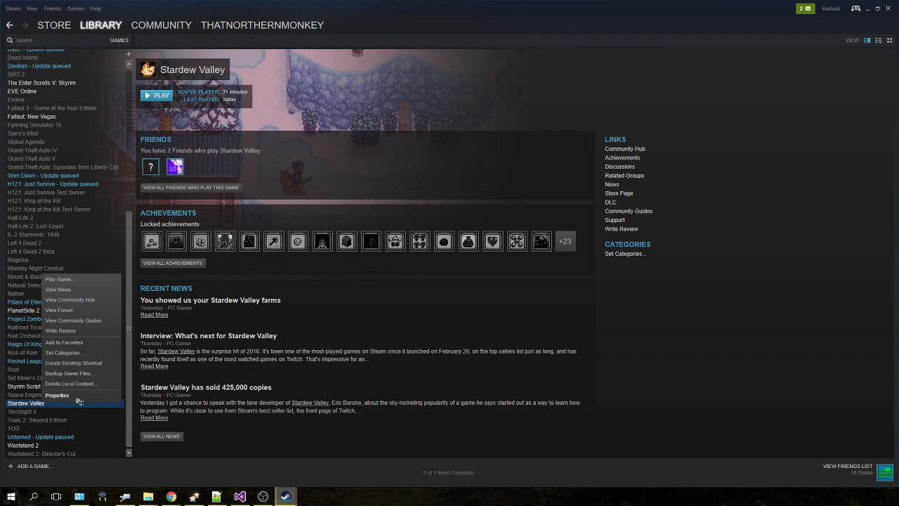
{"action": "left_click", "coordinate": [77, 397]}
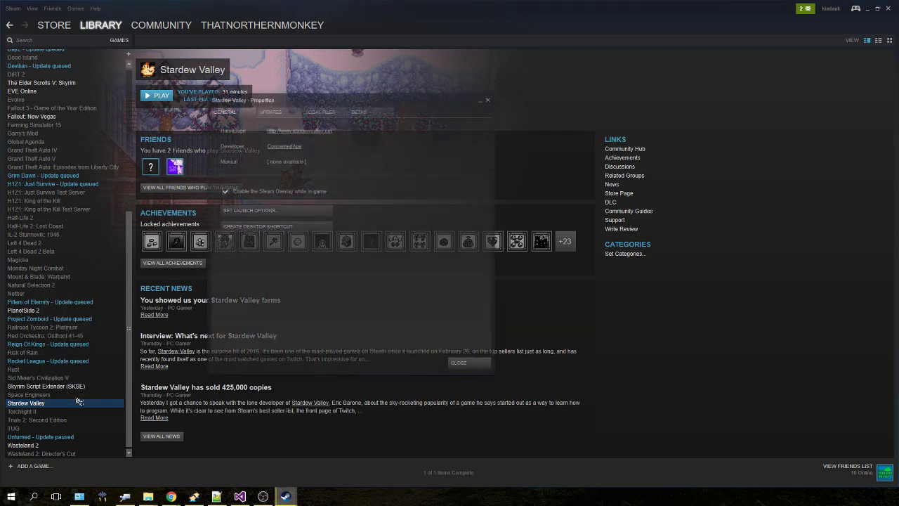
{"action": "left_click", "coordinate": [320, 116]}
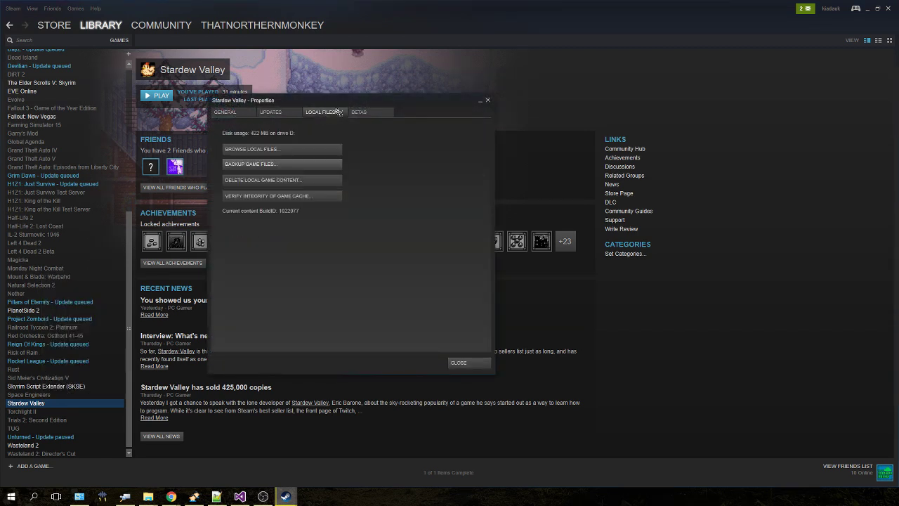
{"action": "left_click", "coordinate": [274, 149]}
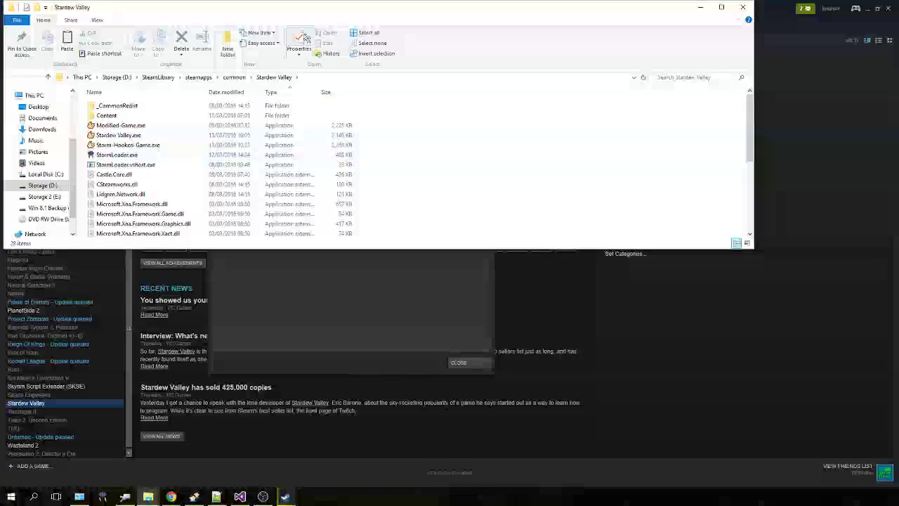
Step: Maximize the game folder and paste the eight StormLoader files, resolving the same-name conflict
{"action": "double_click", "coordinate": [312, 9]}
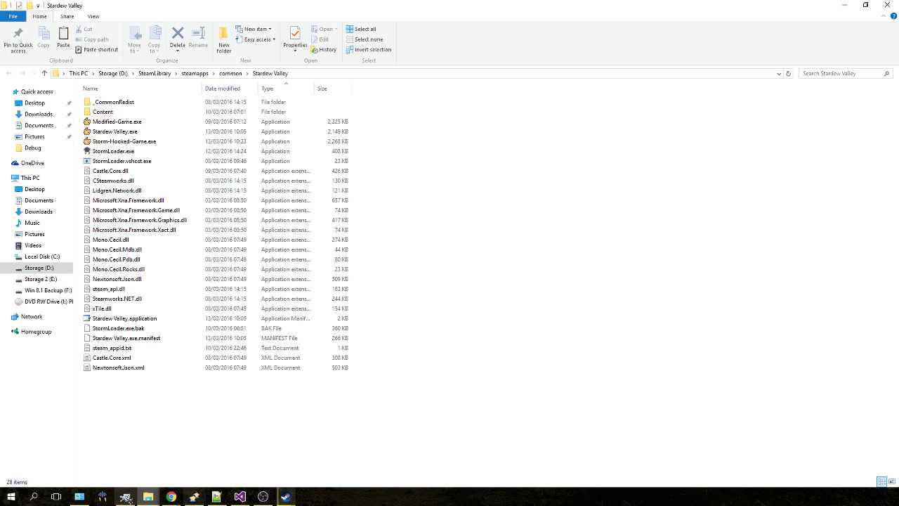
{"action": "right_click", "coordinate": [166, 399]}
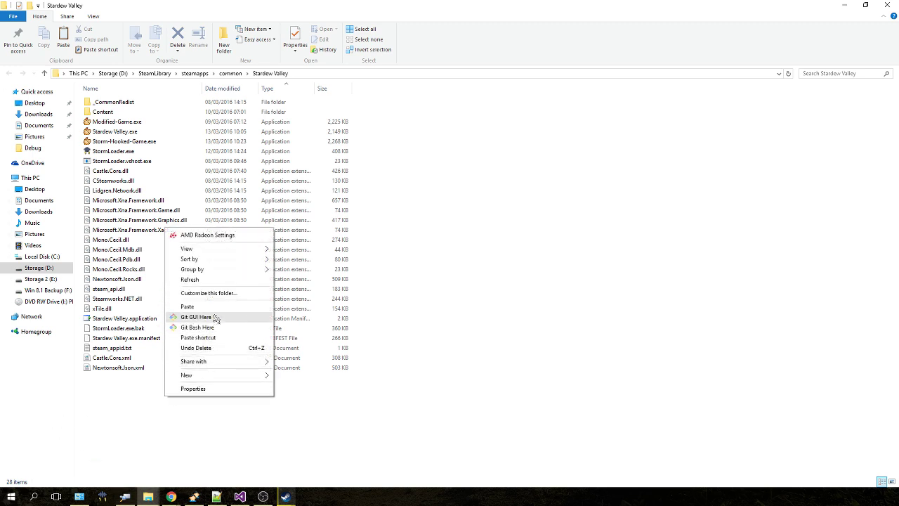
{"action": "left_click", "coordinate": [186, 306]}
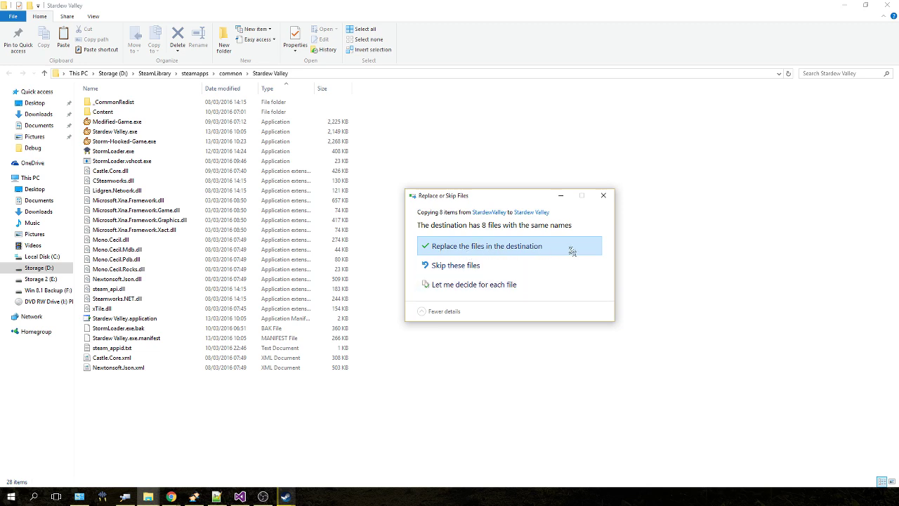
{"action": "left_click", "coordinate": [603, 195]}
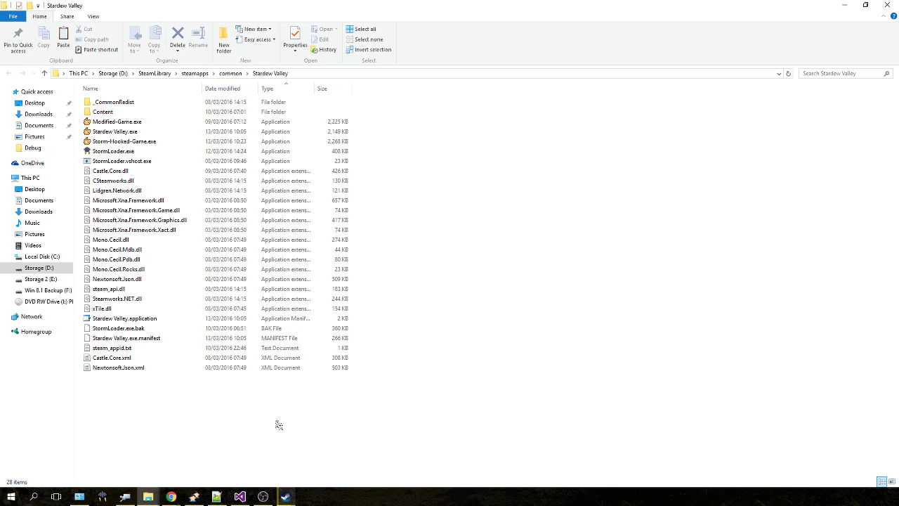
{"action": "left_click", "coordinate": [40, 257]}
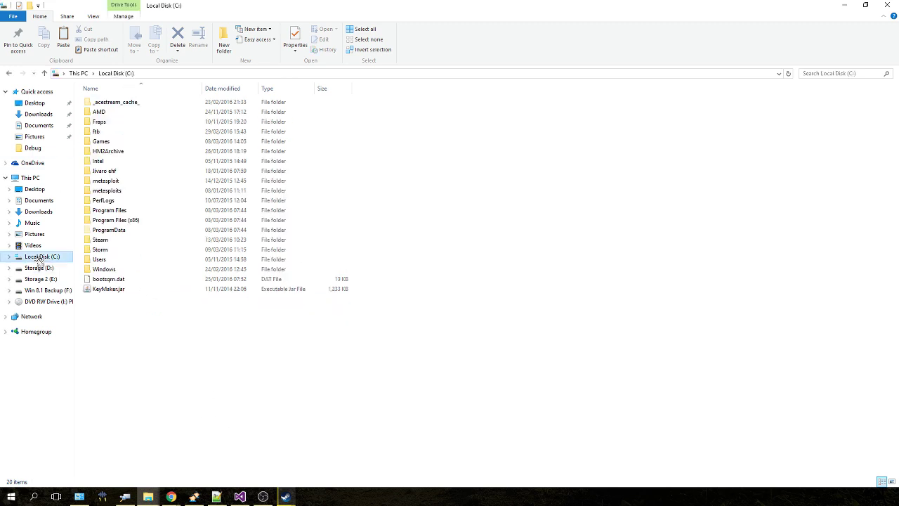
{"action": "left_click", "coordinate": [133, 220]}
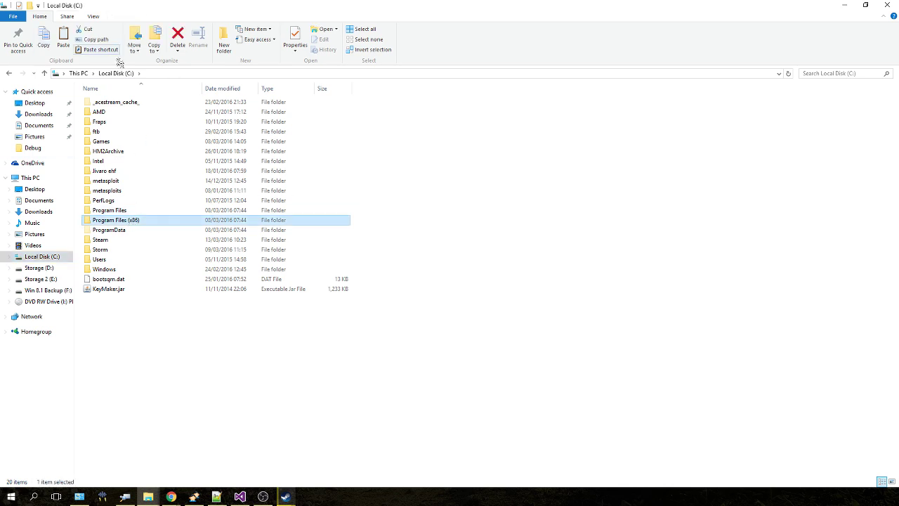
{"action": "double_click", "coordinate": [137, 222]}
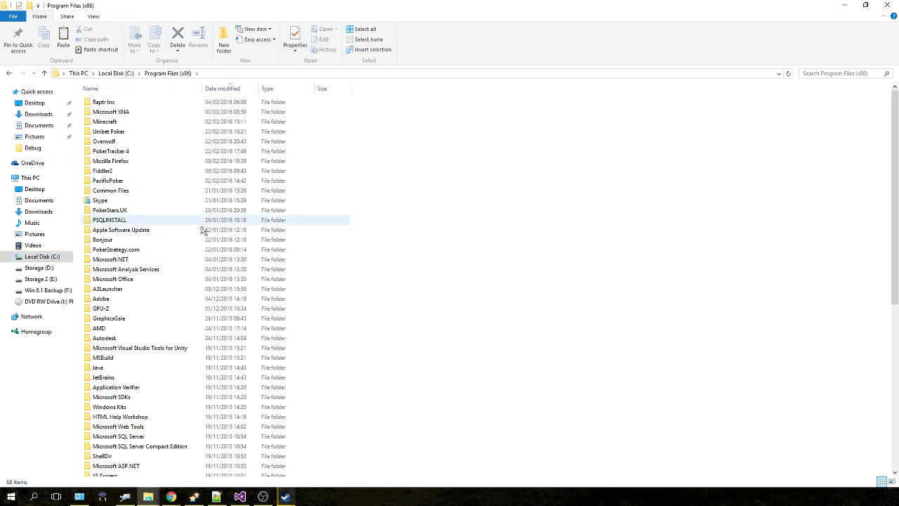
{"action": "scroll", "coordinate": [203, 230], "scroll_direction": "down", "scroll_amount": 10}
{"action": "scroll", "coordinate": [175, 209], "scroll_direction": "up", "scroll_amount": 10}
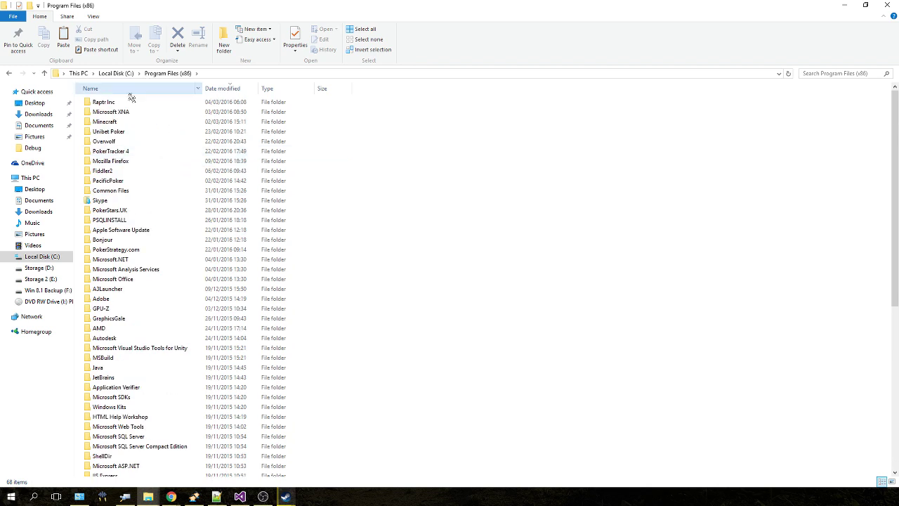
{"action": "scroll", "coordinate": [147, 355], "scroll_direction": "down", "scroll_amount": 10}
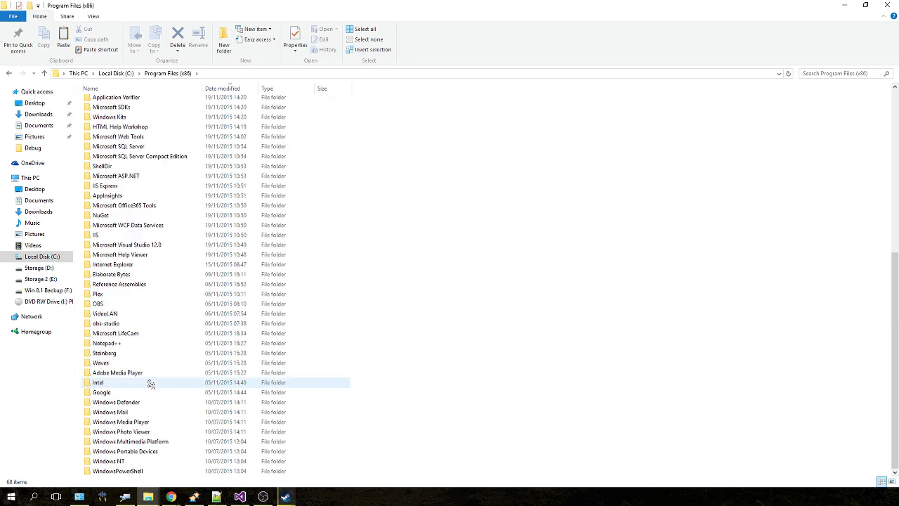
{"action": "left_click", "coordinate": [115, 73]}
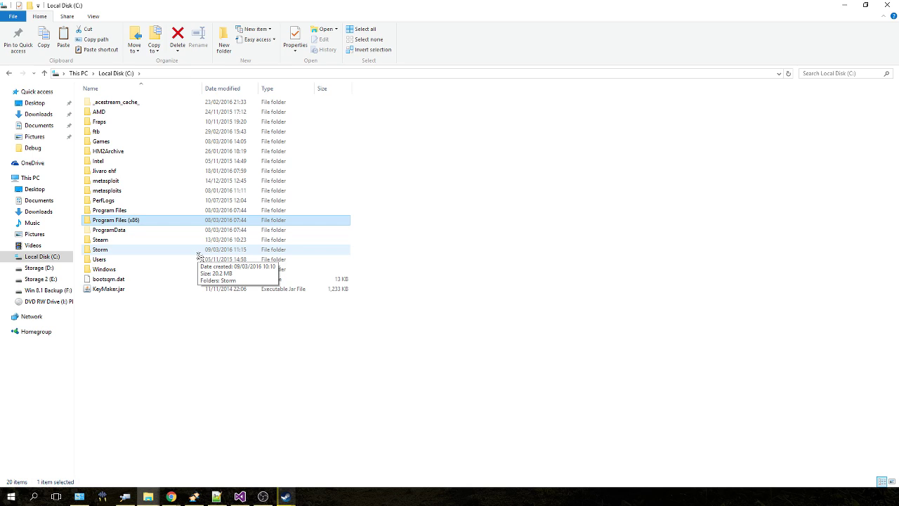
{"action": "left_click", "coordinate": [9, 75]}
{"action": "left_click", "coordinate": [9, 74]}
{"action": "left_click", "coordinate": [9, 74]}
{"action": "left_click", "coordinate": [9, 74]}
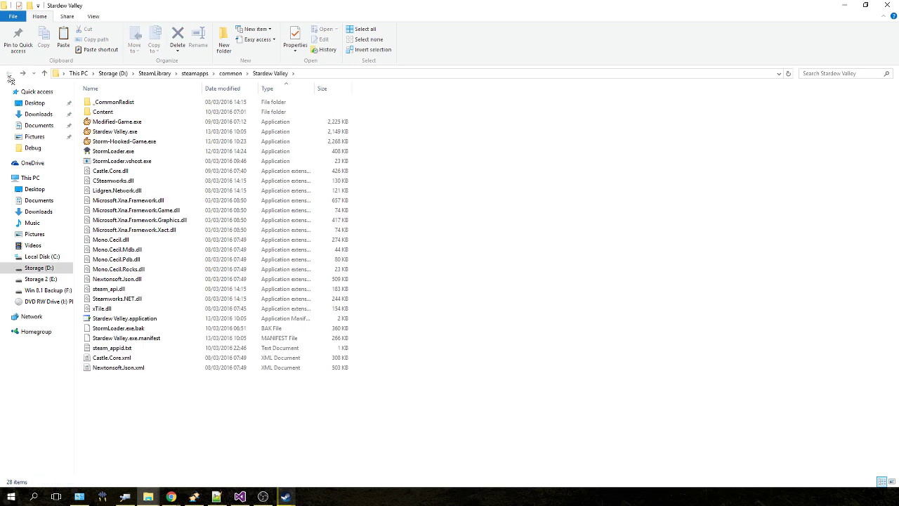
{"action": "right_click", "coordinate": [212, 397]}
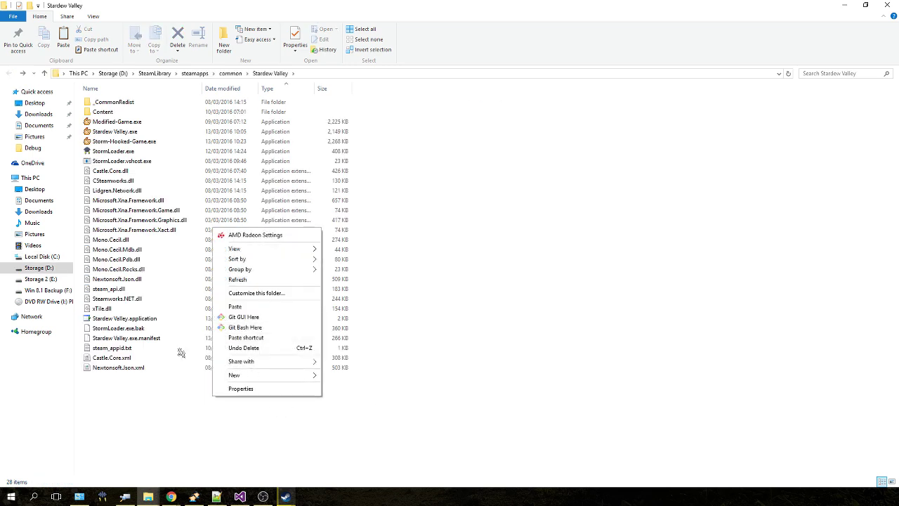
{"action": "left_click", "coordinate": [516, 265]}
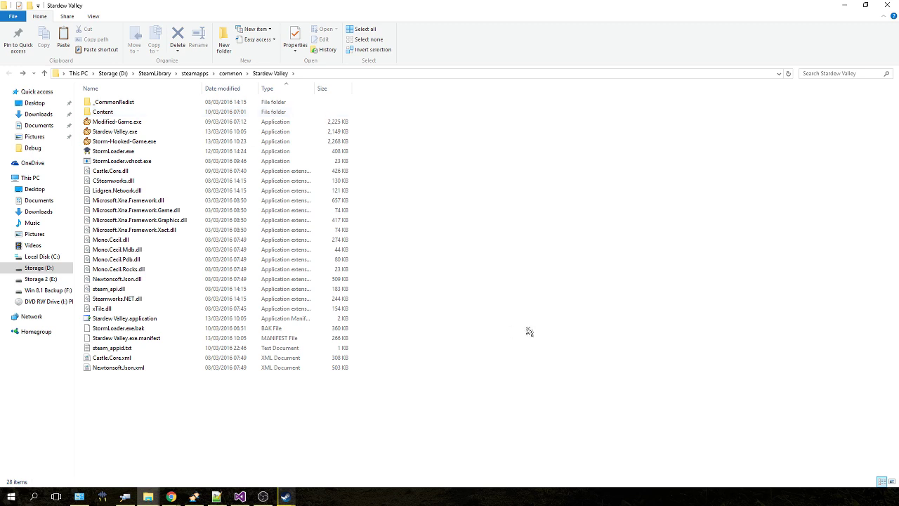
Step: Find [Storm] Chest Labels in the forum's mod list and download ChestLabels.zip
{"action": "key", "text": "alt+Tab"}
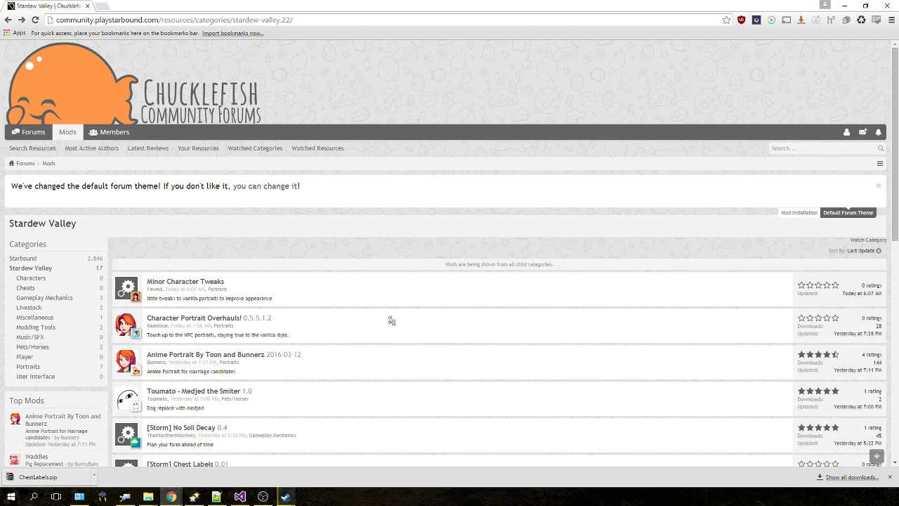
{"action": "scroll", "coordinate": [327, 285], "scroll_direction": "down", "scroll_amount": 2}
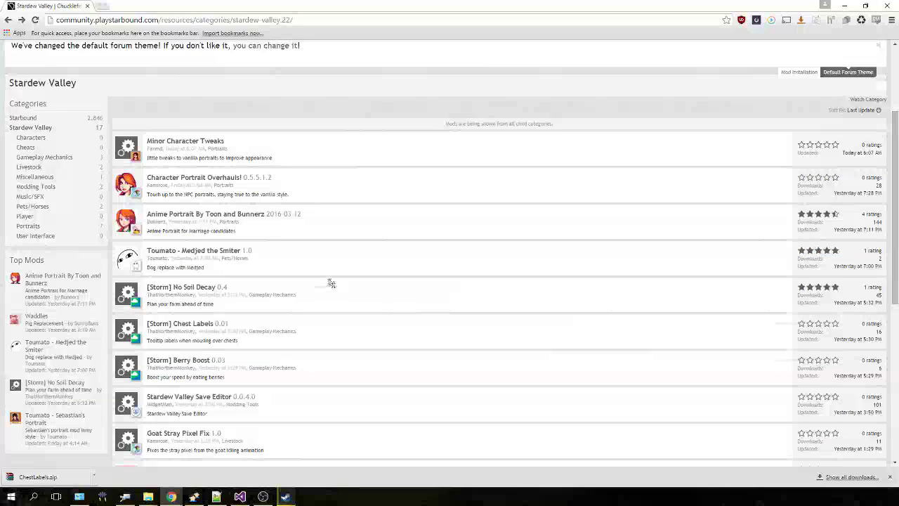
{"action": "scroll", "coordinate": [331, 281], "scroll_direction": "up", "scroll_amount": 2}
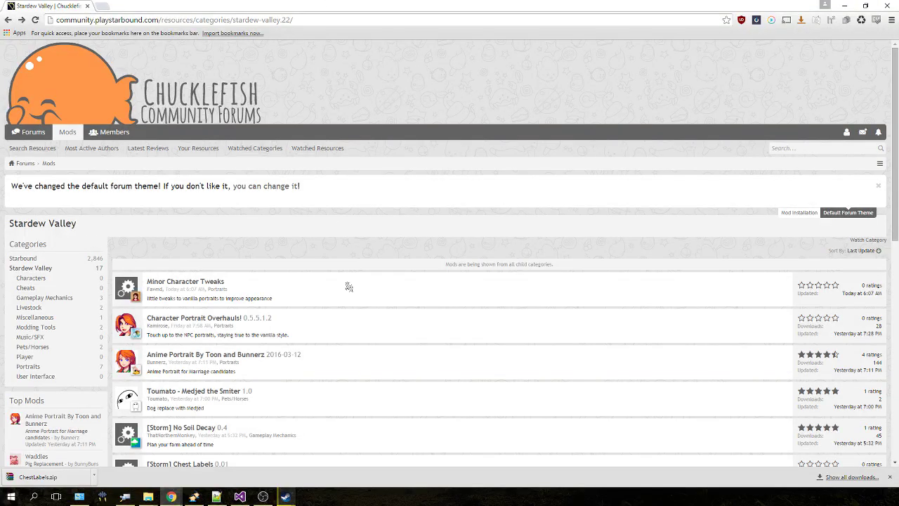
{"action": "scroll", "coordinate": [330, 288], "scroll_direction": "down", "scroll_amount": 3}
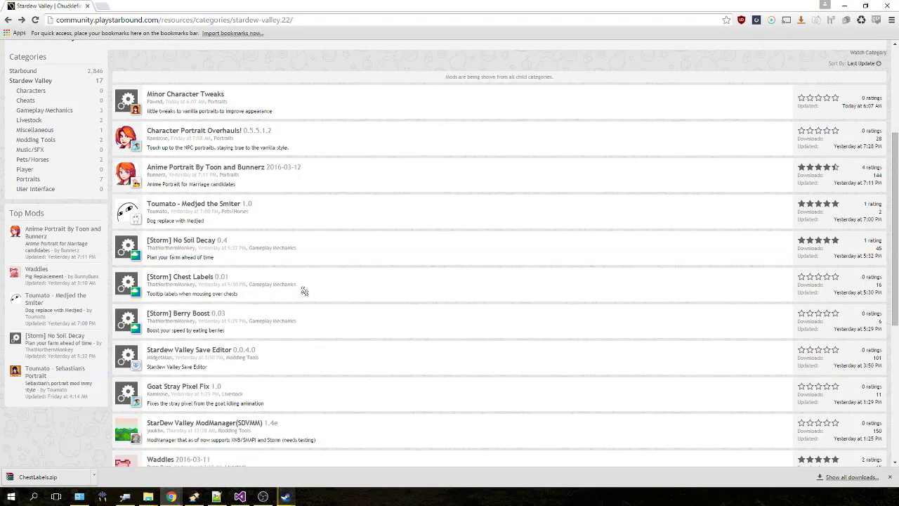
{"action": "left_click", "coordinate": [200, 279]}
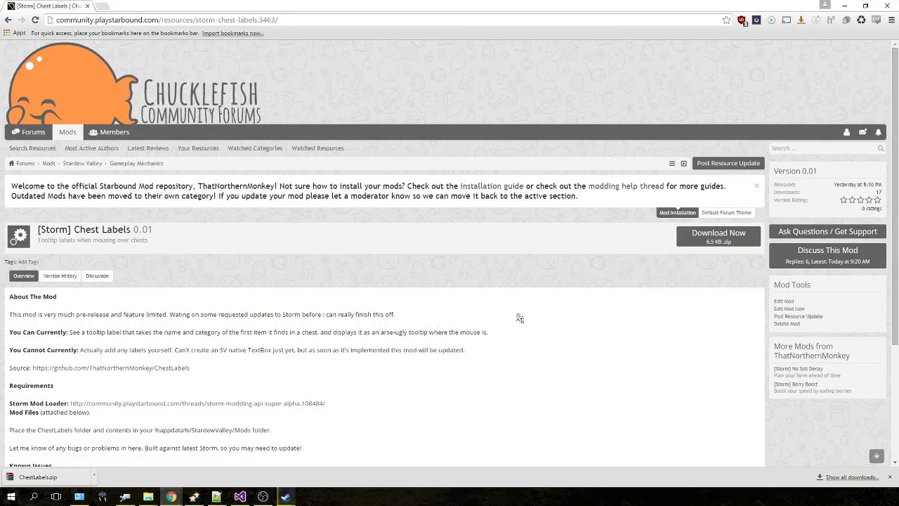
{"action": "left_click", "coordinate": [728, 242]}
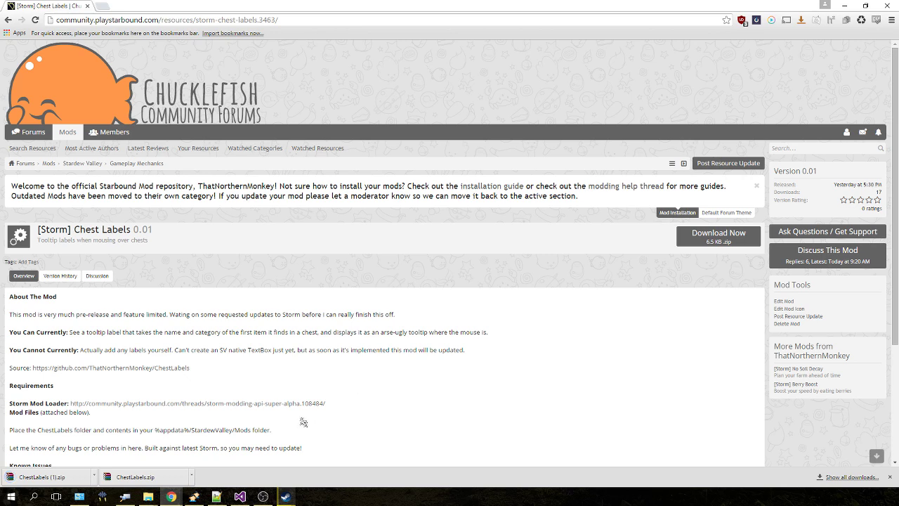
Step: Copy ChestLabels.zip from the Downloads\Storm folder
{"action": "mouse_move", "coordinate": [148, 497]}
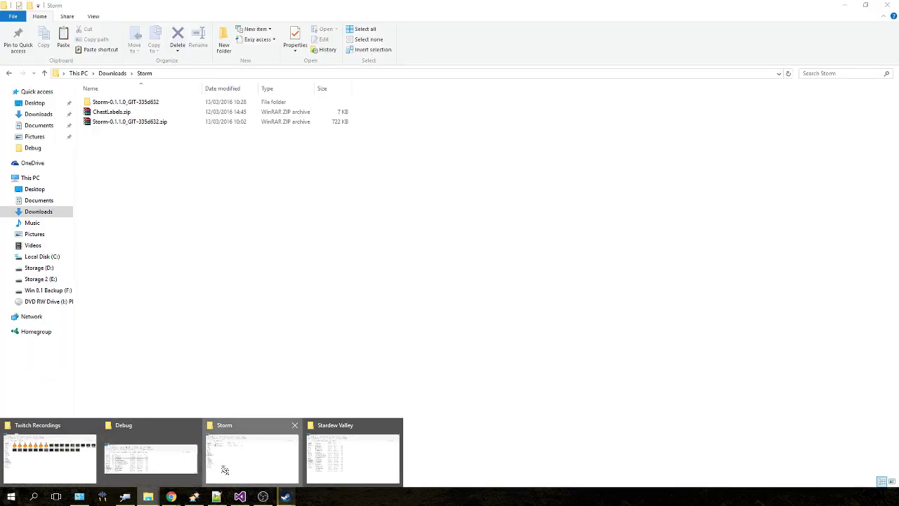
{"action": "left_click", "coordinate": [224, 469]}
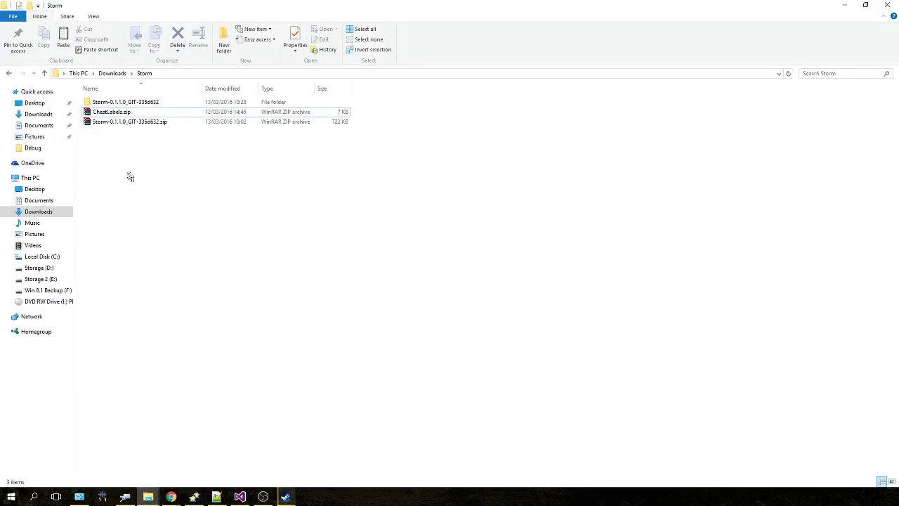
{"action": "left_click", "coordinate": [112, 113]}
{"action": "right_click", "coordinate": [108, 112]}
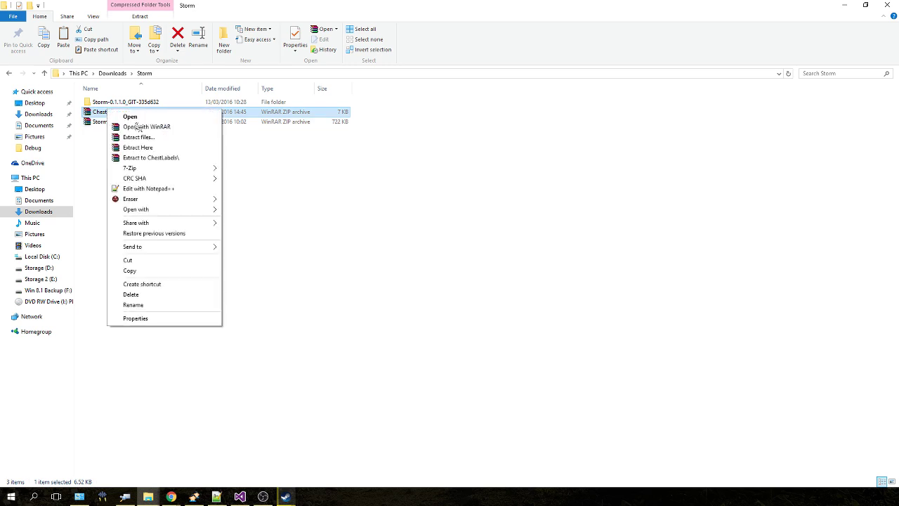
{"action": "left_click", "coordinate": [144, 272]}
Step: Go to %appdata% and open StardewValley\Mods
{"action": "left_click", "coordinate": [187, 74]}
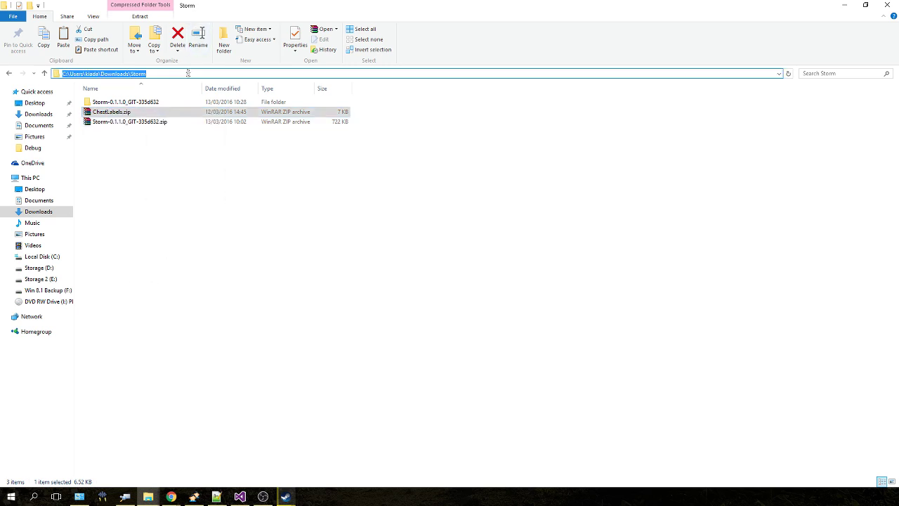
{"action": "type", "text": "%appdata%"}
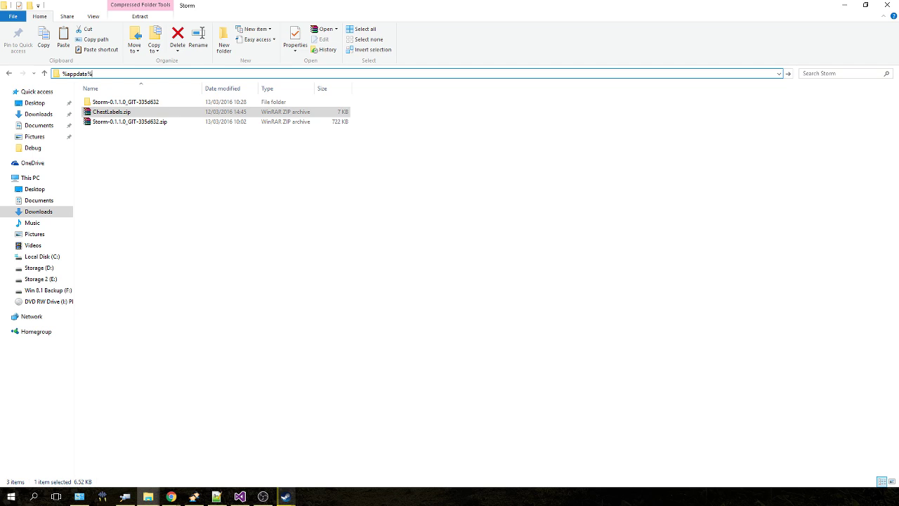
{"action": "key", "text": "Return"}
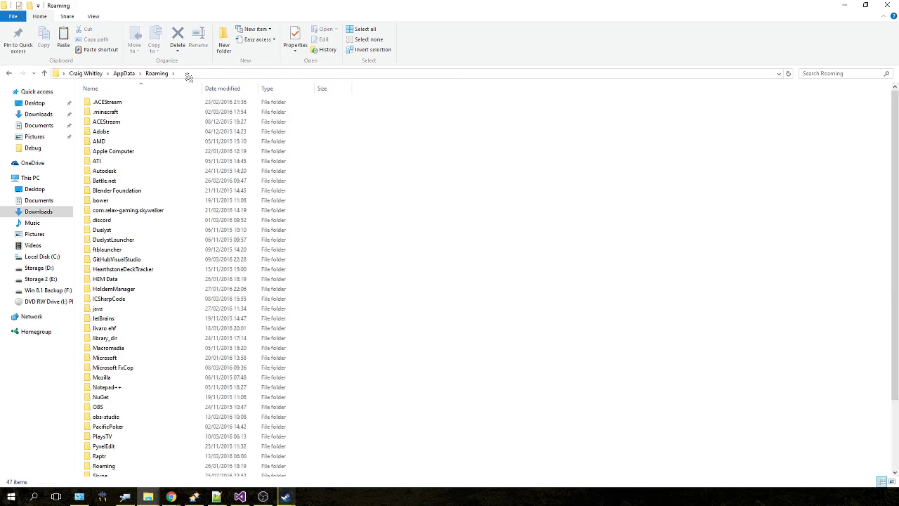
{"action": "scroll", "coordinate": [156, 374], "scroll_direction": "down", "scroll_amount": 3}
{"action": "double_click", "coordinate": [112, 402]}
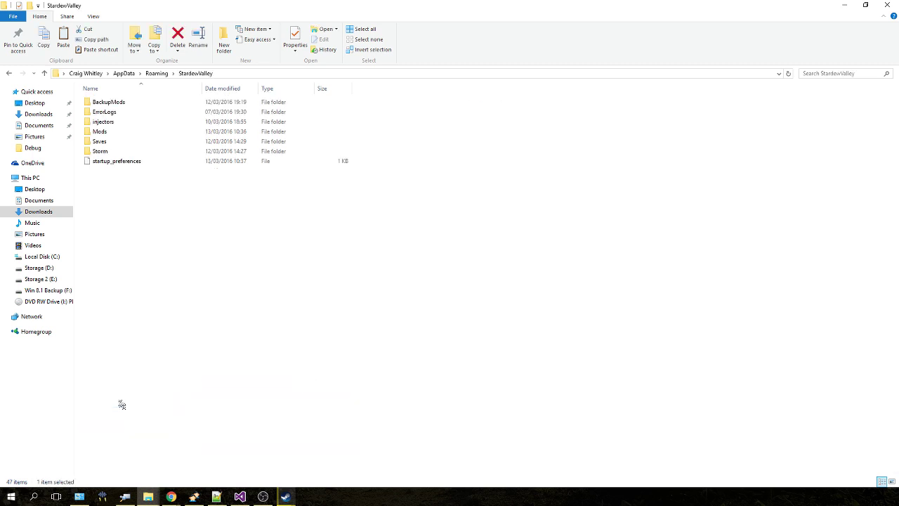
{"action": "left_click", "coordinate": [92, 134]}
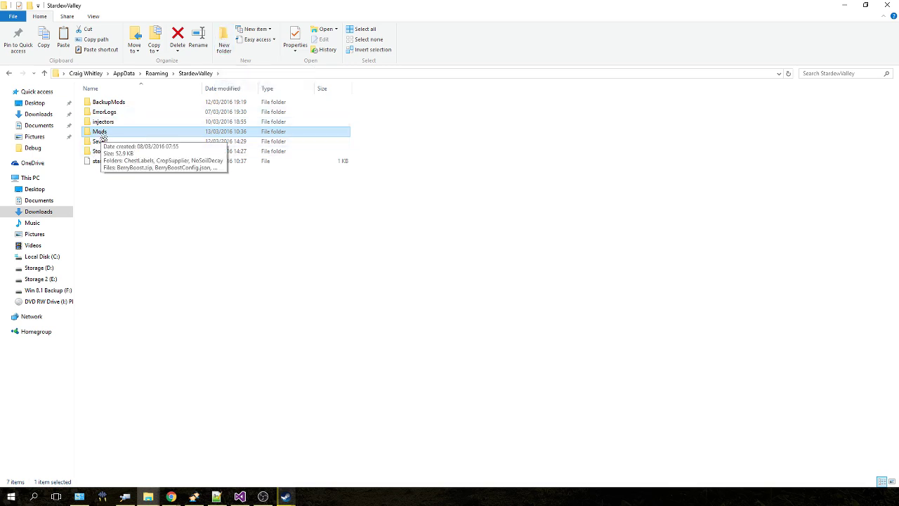
{"action": "double_click", "coordinate": [100, 133]}
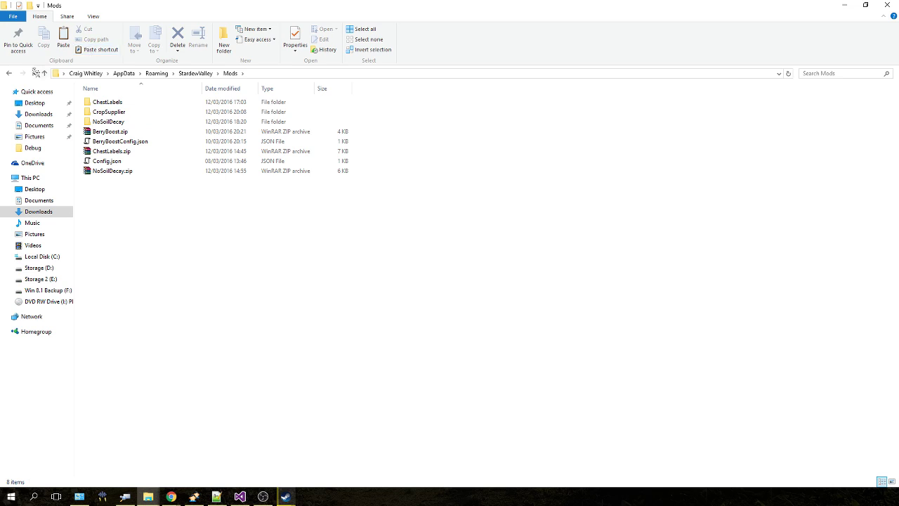
Step: Delete the old ChestLabels folder and ChestLabels.zip from Mods
{"action": "left_click", "coordinate": [9, 73]}
{"action": "double_click", "coordinate": [101, 135]}
{"action": "right_click", "coordinate": [160, 274]}
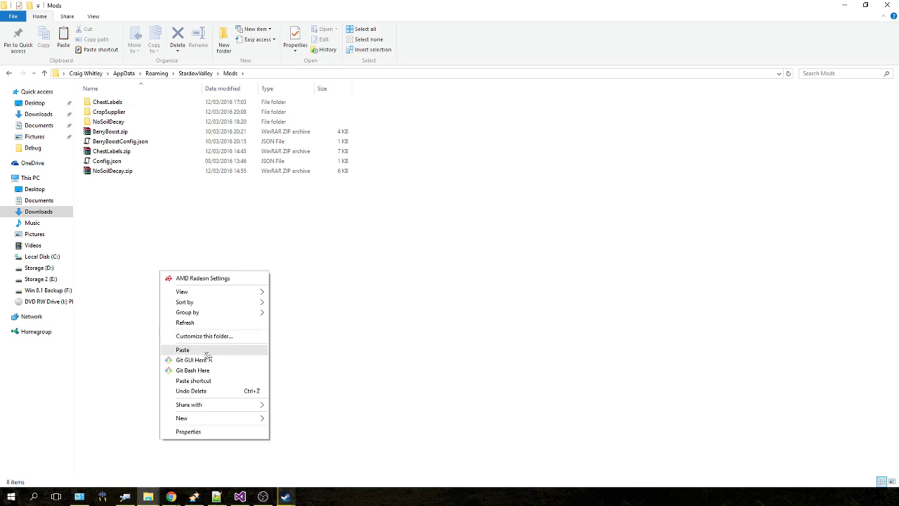
{"action": "left_click", "coordinate": [116, 104]}
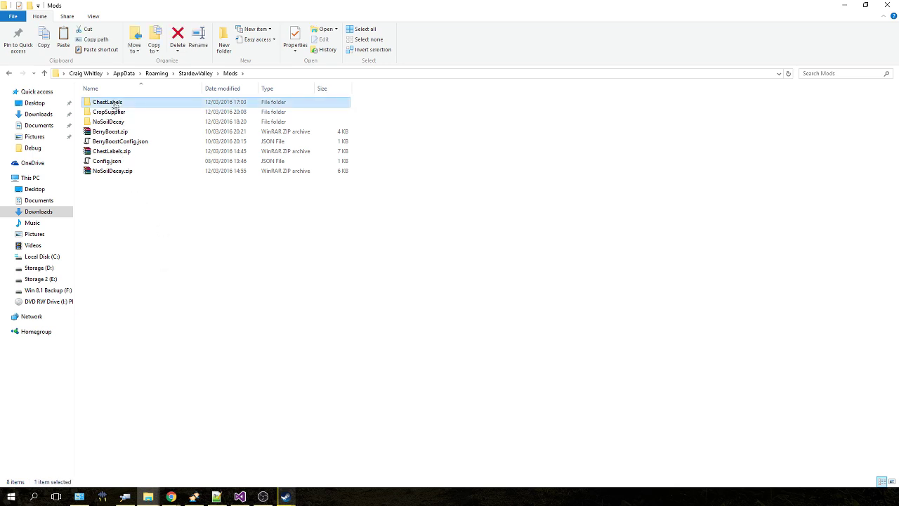
{"action": "key", "text": "Delete"}
{"action": "left_click", "coordinate": [124, 144]}
{"action": "key", "text": "Delete"}
Step: Paste ChestLabels.zip into Mods and extract it to a ChestLabels folder
{"action": "right_click", "coordinate": [166, 240]}
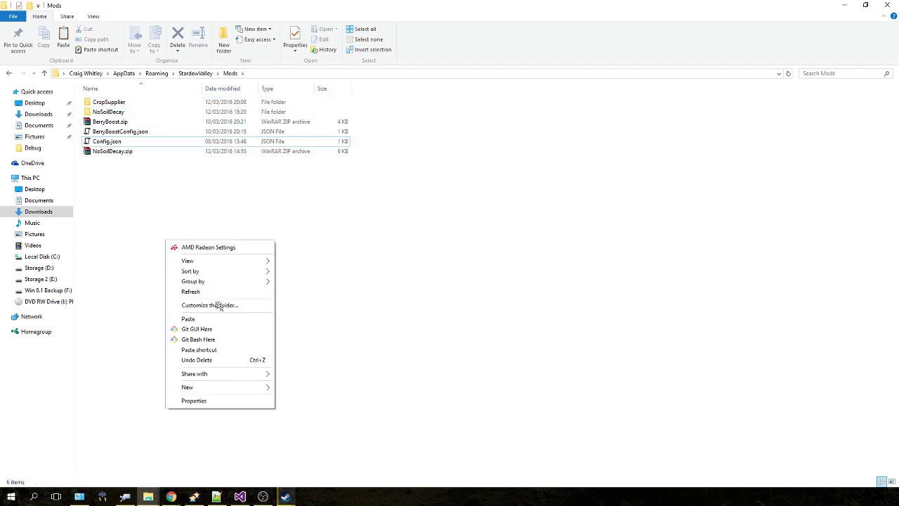
{"action": "left_click", "coordinate": [190, 319]}
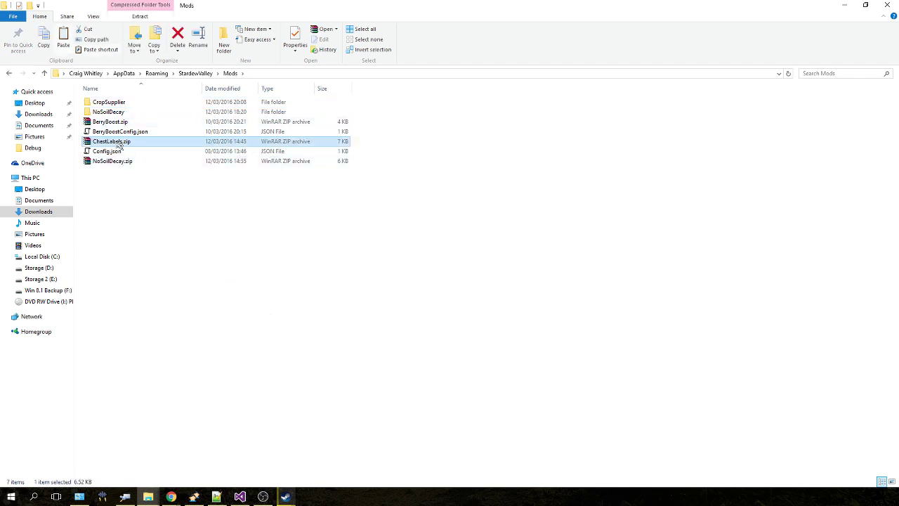
{"action": "right_click", "coordinate": [119, 144]}
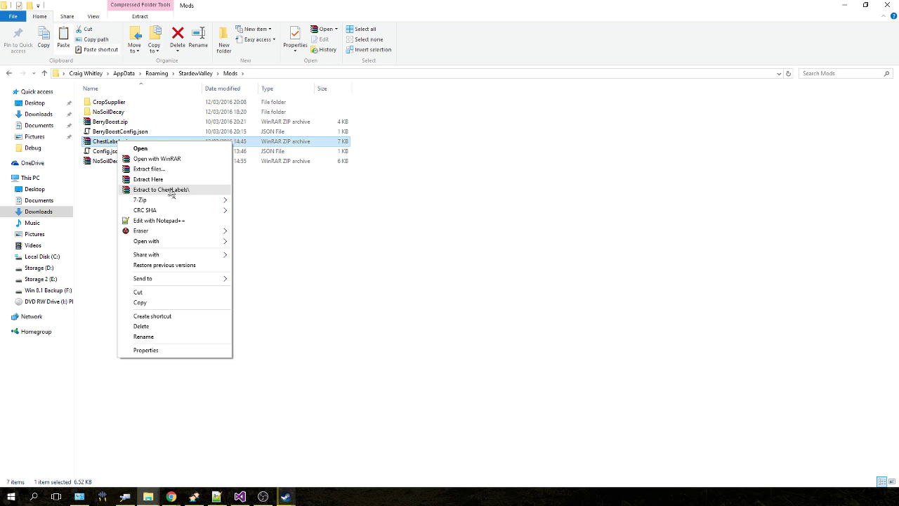
{"action": "left_click", "coordinate": [173, 194]}
{"action": "double_click", "coordinate": [122, 106]}
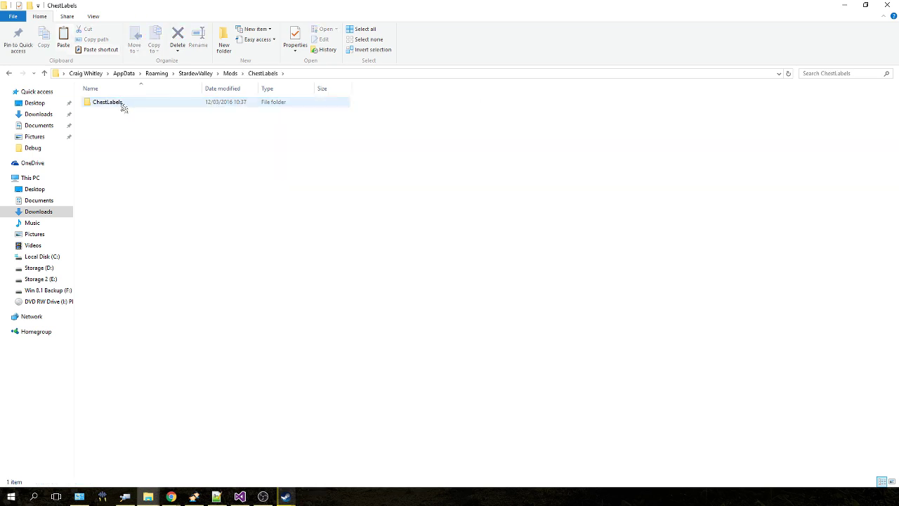
Step: Check the new ChestLabels files against the CropSupplier mod folder
{"action": "left_click", "coordinate": [121, 109]}
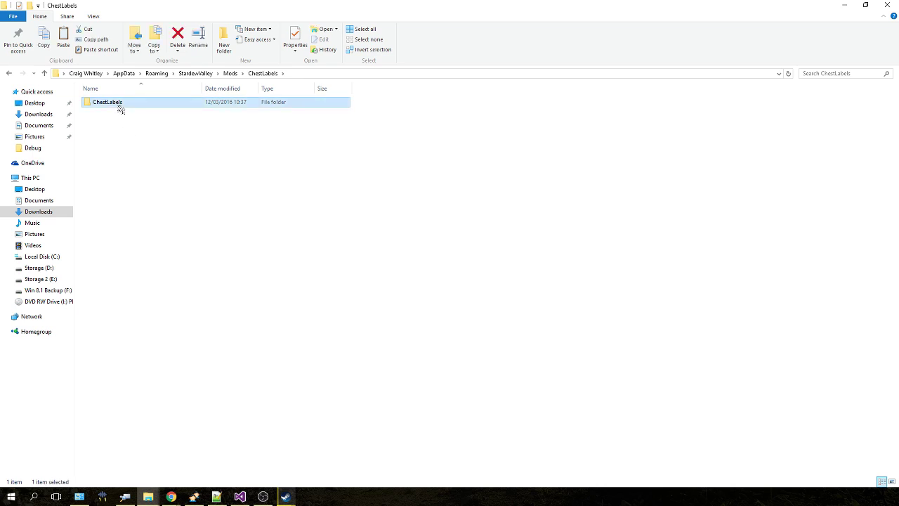
{"action": "left_click", "coordinate": [231, 73]}
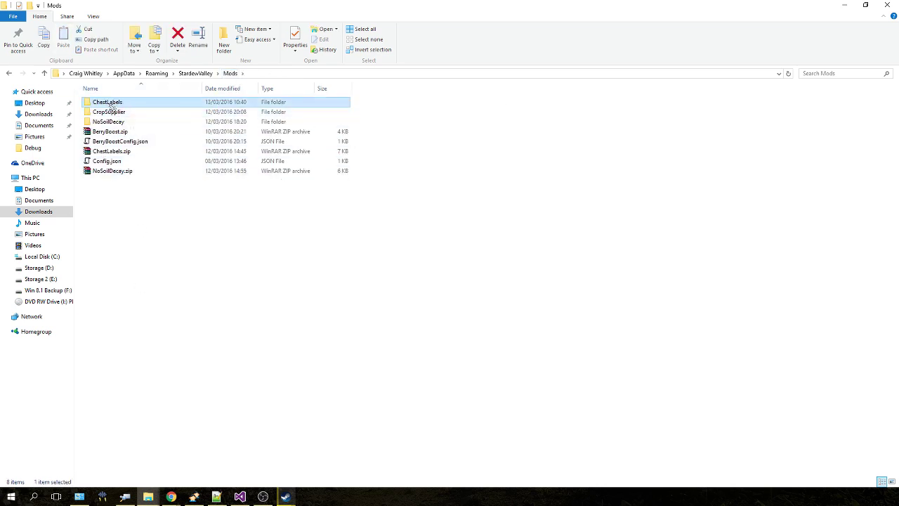
{"action": "double_click", "coordinate": [110, 103]}
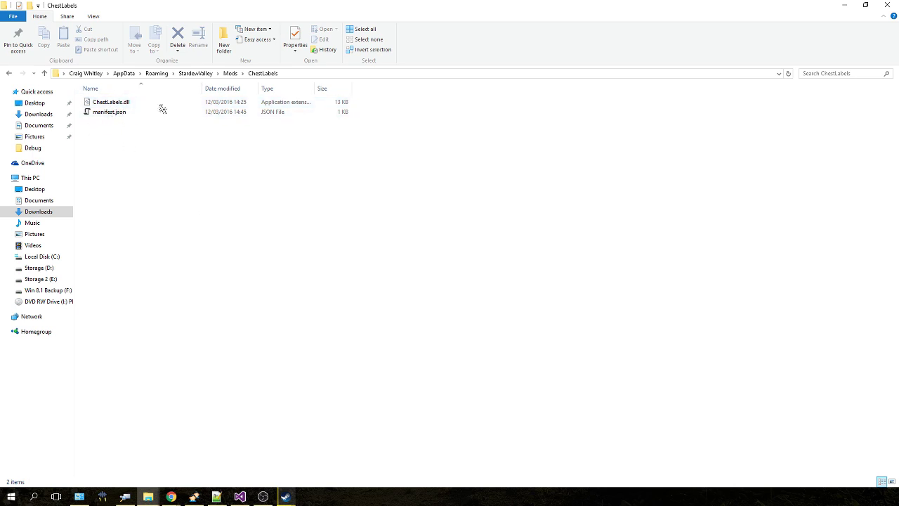
{"action": "left_click", "coordinate": [229, 74]}
{"action": "double_click", "coordinate": [112, 112]}
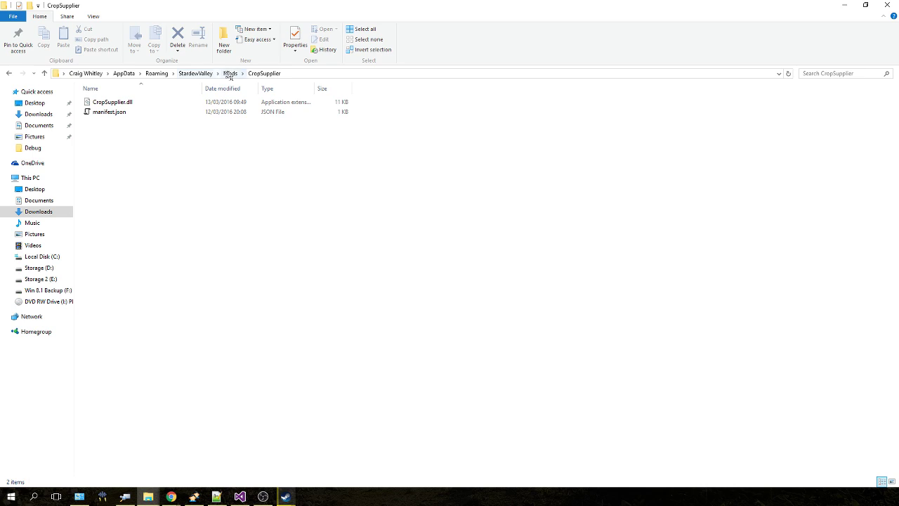
{"action": "left_click", "coordinate": [230, 73]}
{"action": "double_click", "coordinate": [113, 111]}
{"action": "left_click", "coordinate": [230, 74]}
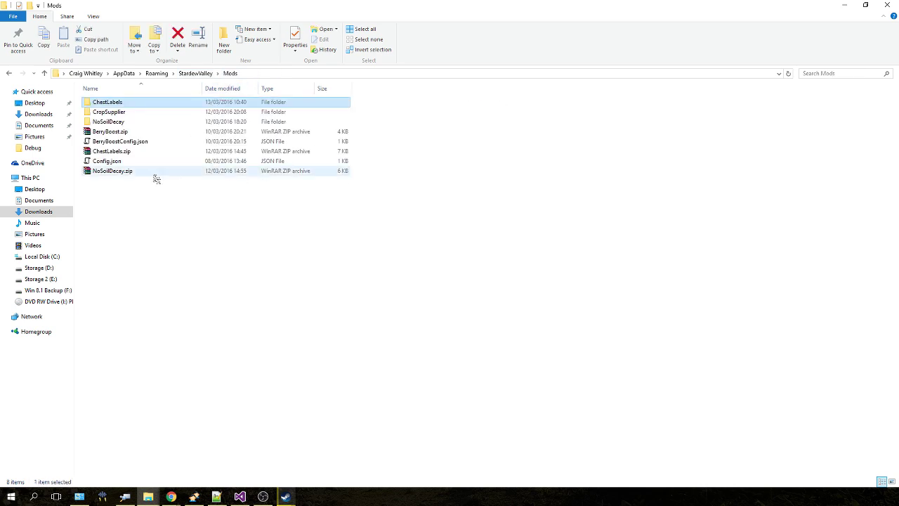
{"action": "left_click", "coordinate": [277, 254]}
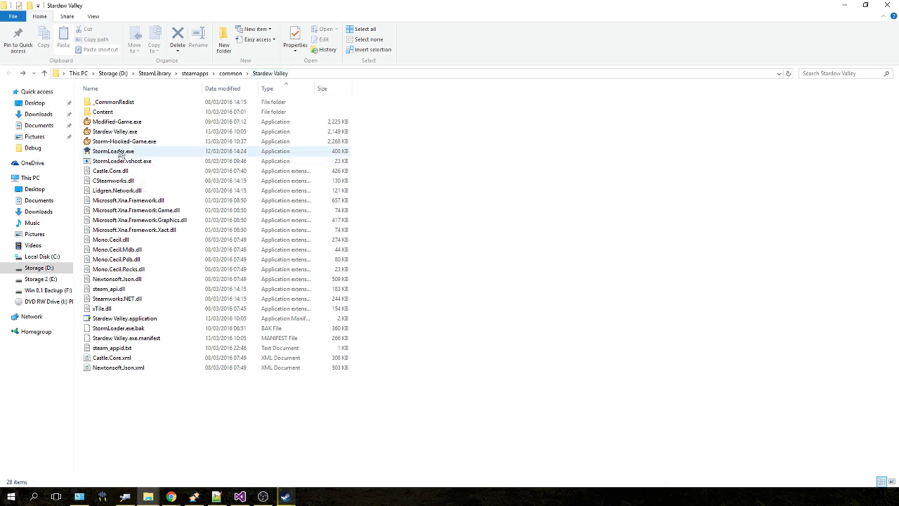
Step: Launch StormLoader.exe from the Stardew Valley game folder on the D: drive
{"action": "left_click", "coordinate": [121, 153]}
{"action": "double_click", "coordinate": [121, 154]}
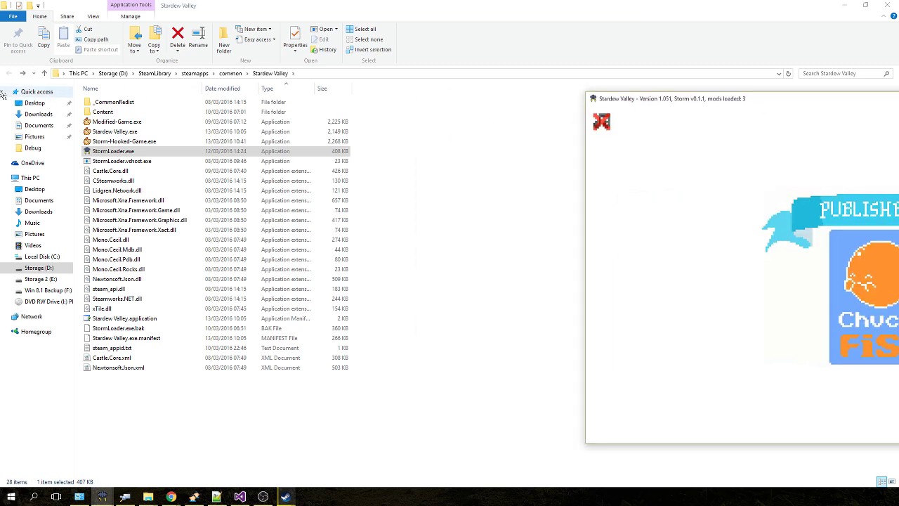
Step: Move the game window to the centre, skip the intro, and load the first saved farm
{"action": "left_click_drag", "start_coordinate": [710, 99], "coordinate": [226, 101]}
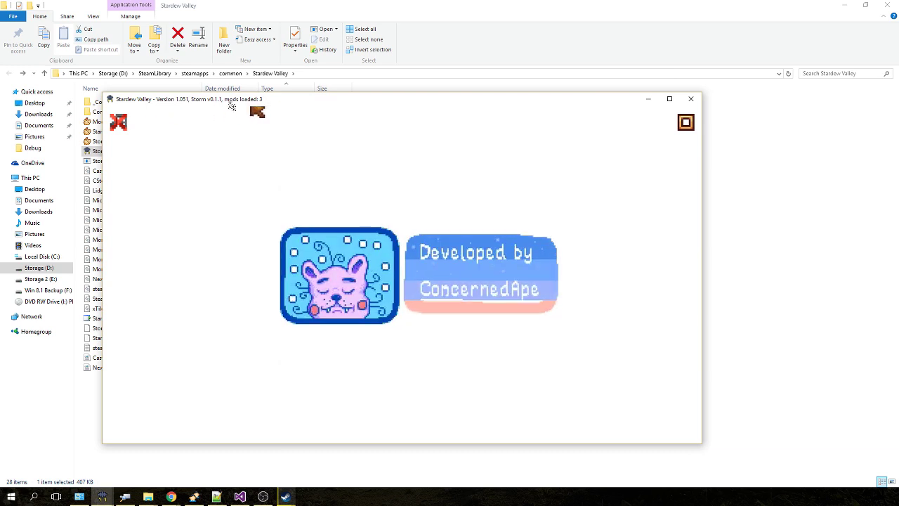
{"action": "left_click", "coordinate": [342, 270]}
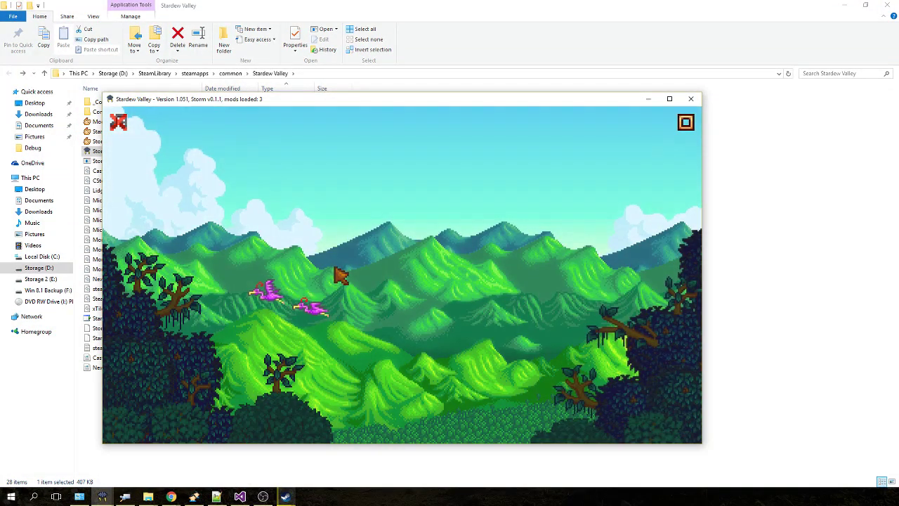
{"action": "left_click", "coordinate": [345, 276]}
{"action": "left_click", "coordinate": [412, 417]}
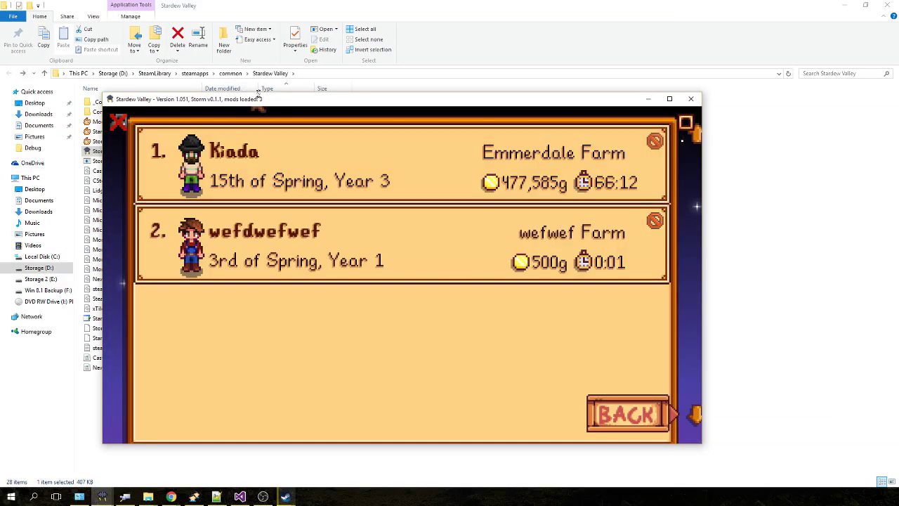
{"action": "left_click", "coordinate": [384, 210]}
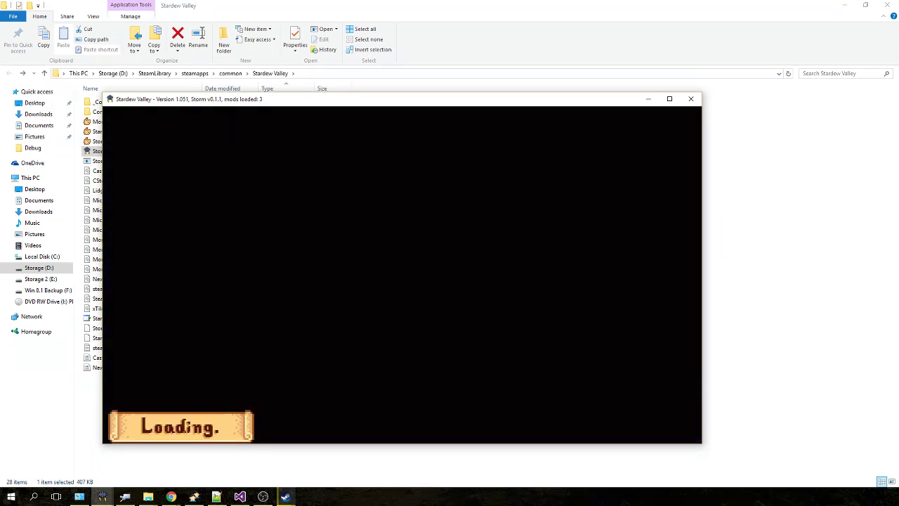
Step: Walk the farmer through the farmhouse to the chest to show its Dressed Spinner - Fishing Tackle label
{"action": "key", "text": "a"}
{"action": "key", "text": "s"}
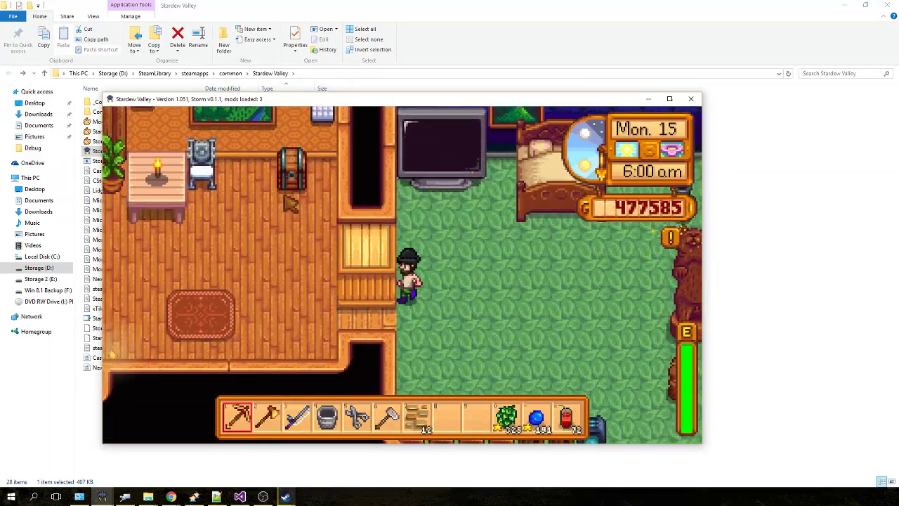
{"action": "key", "text": "a"}
{"action": "key", "text": "w"}
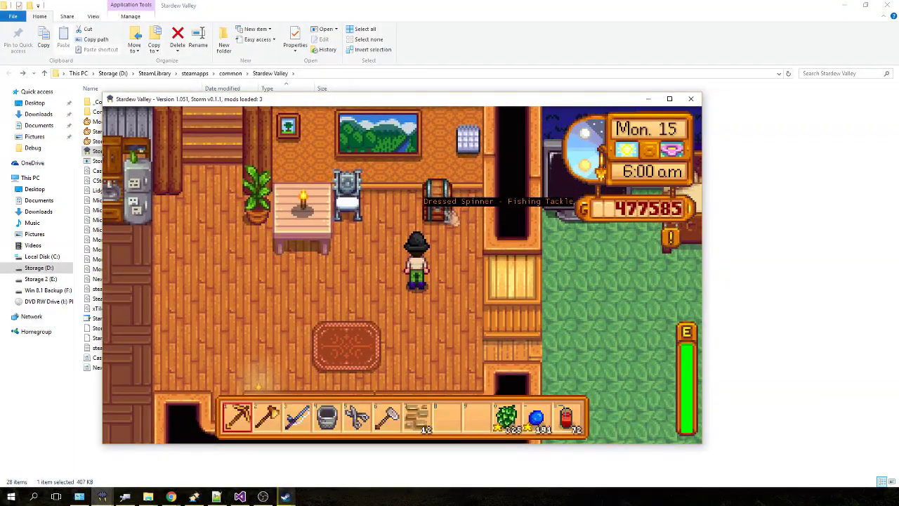